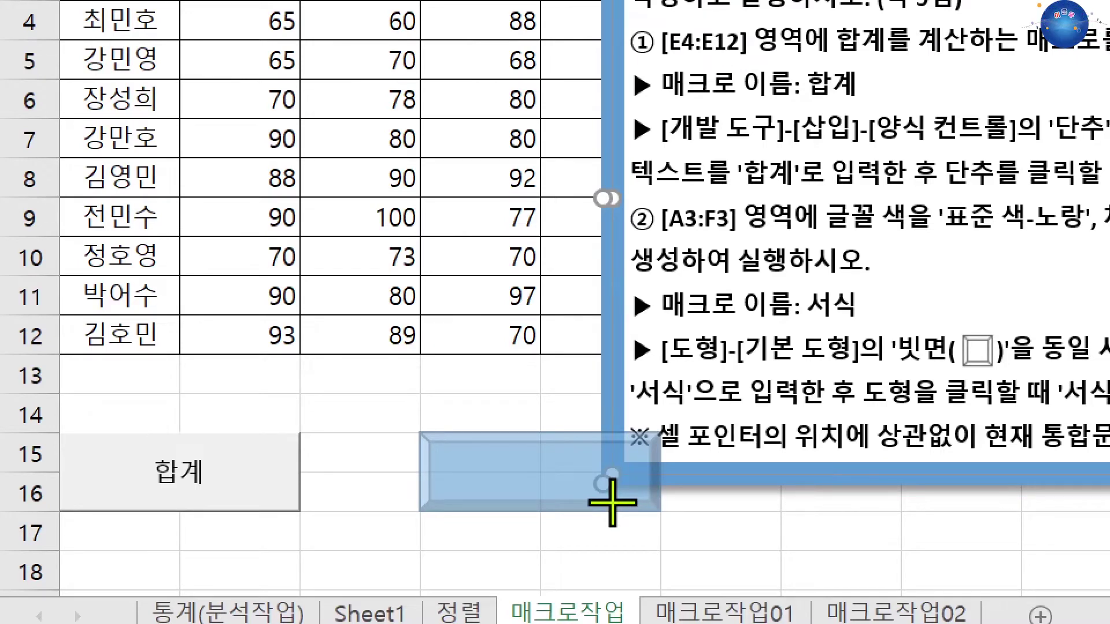
# Step: Draw the bevel shape over D15:E16 and start recording a macro named 서식 assigned to it
pyautogui.moveTo(611, 502); pyautogui.dragTo(612, 502)
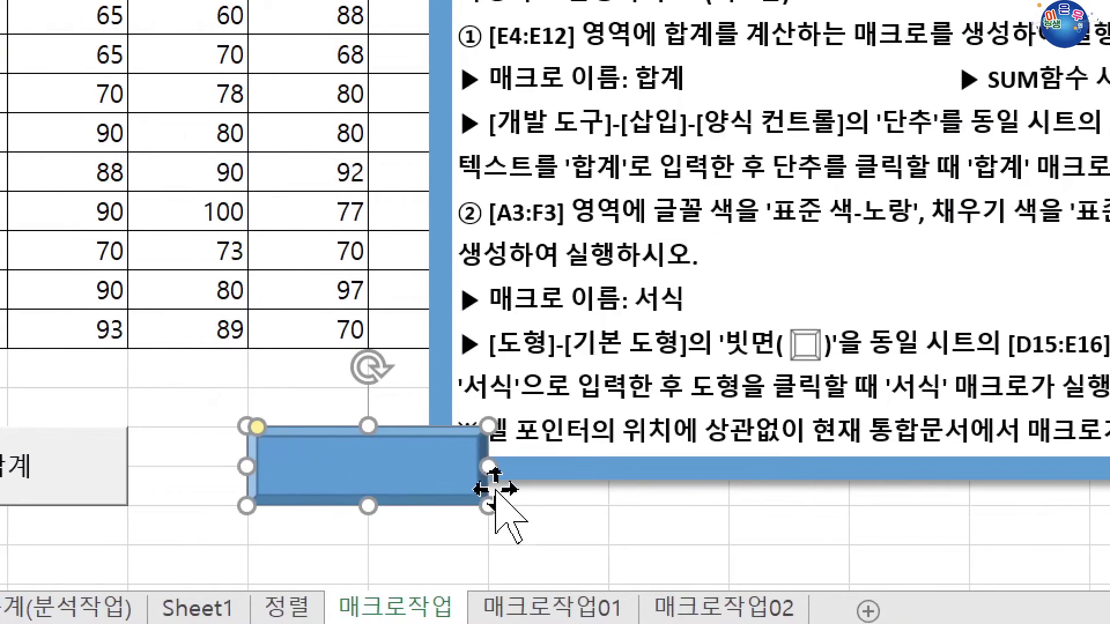
pyautogui.rightClick(408, 470)
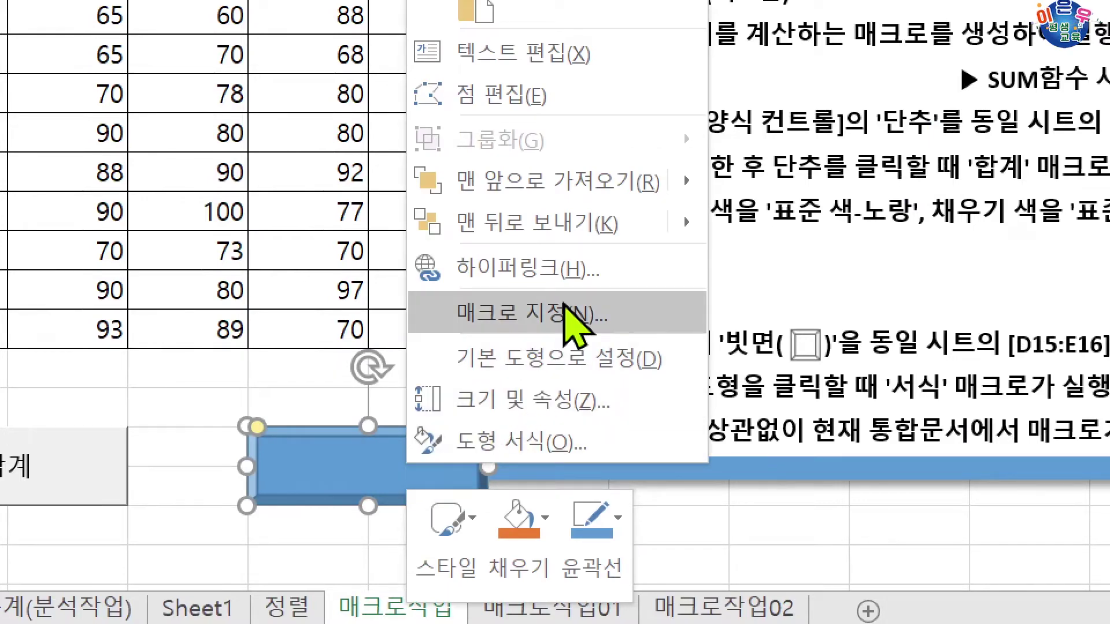
pyautogui.click(570, 316)
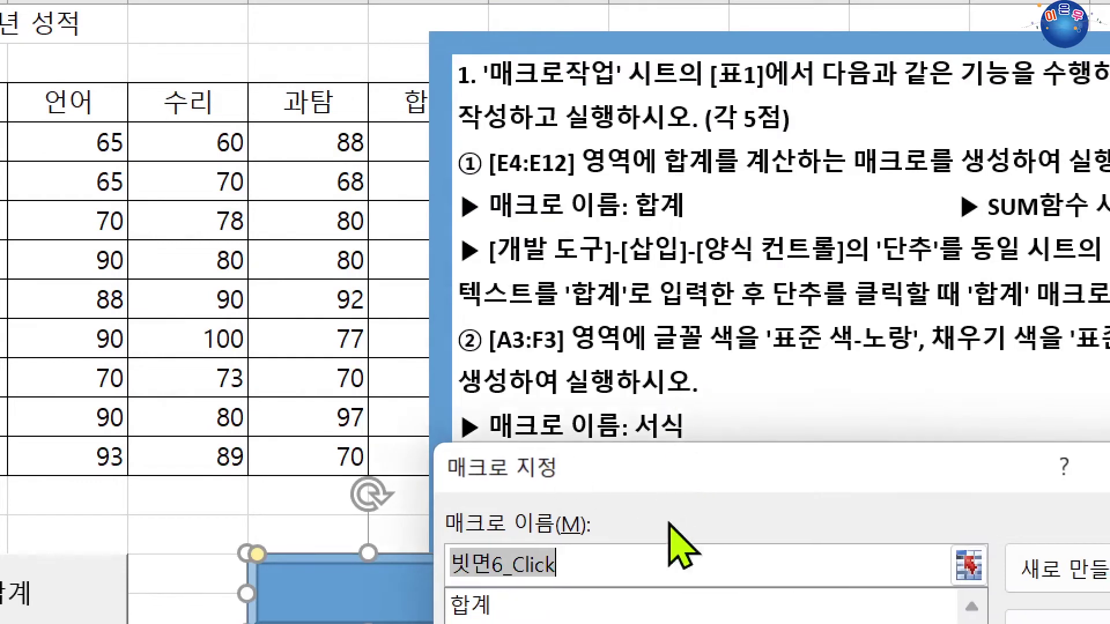
pyautogui.write('ㅅ')
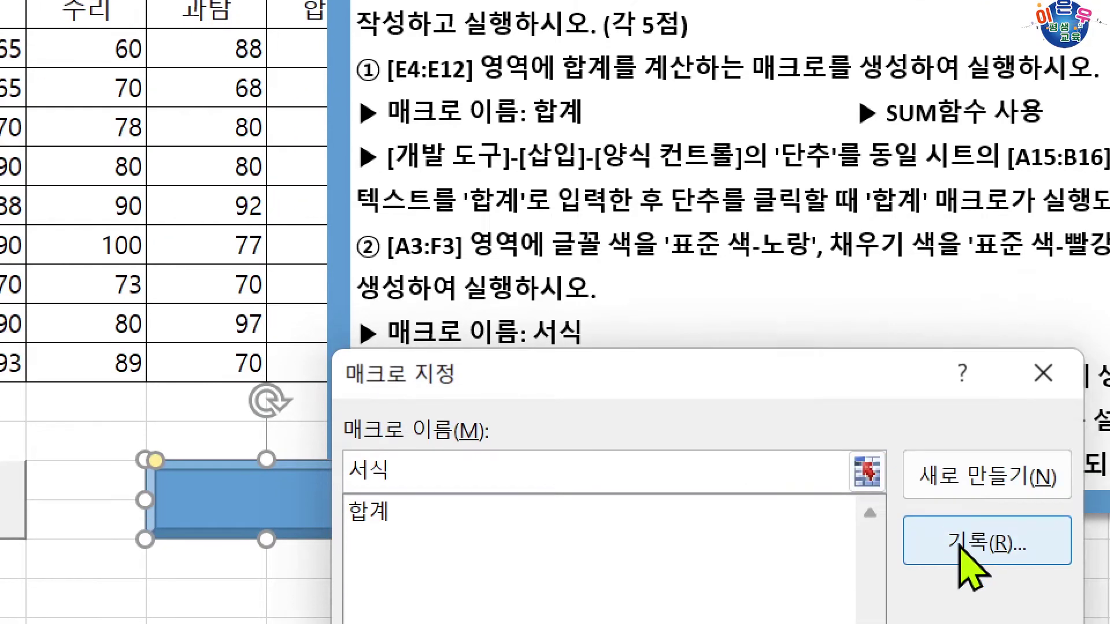
pyautogui.click(960, 556)
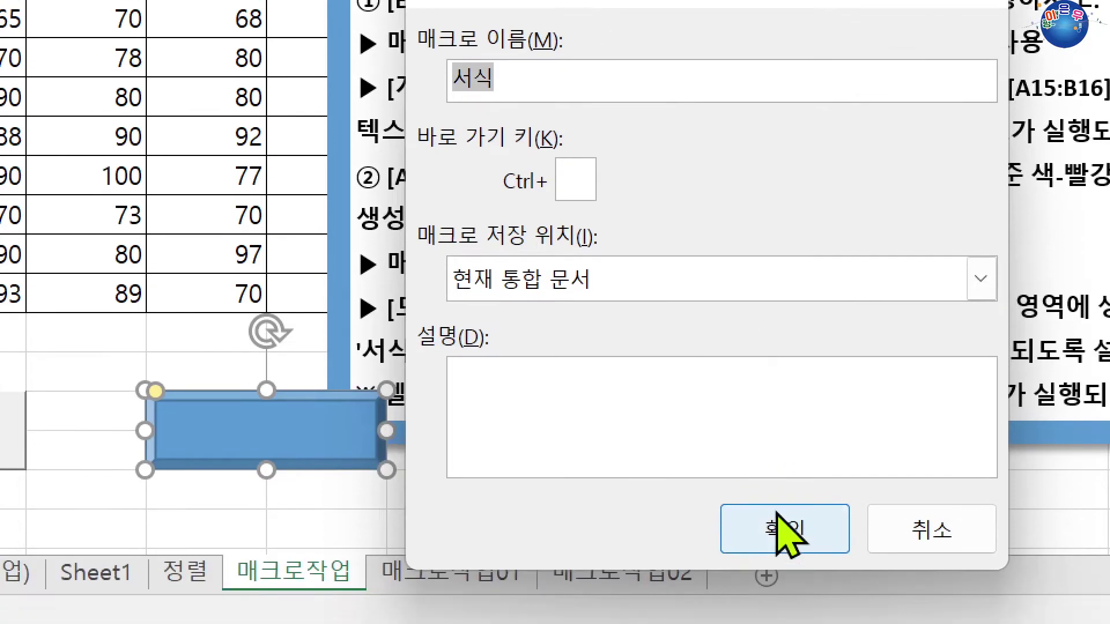
pyautogui.click(779, 515)
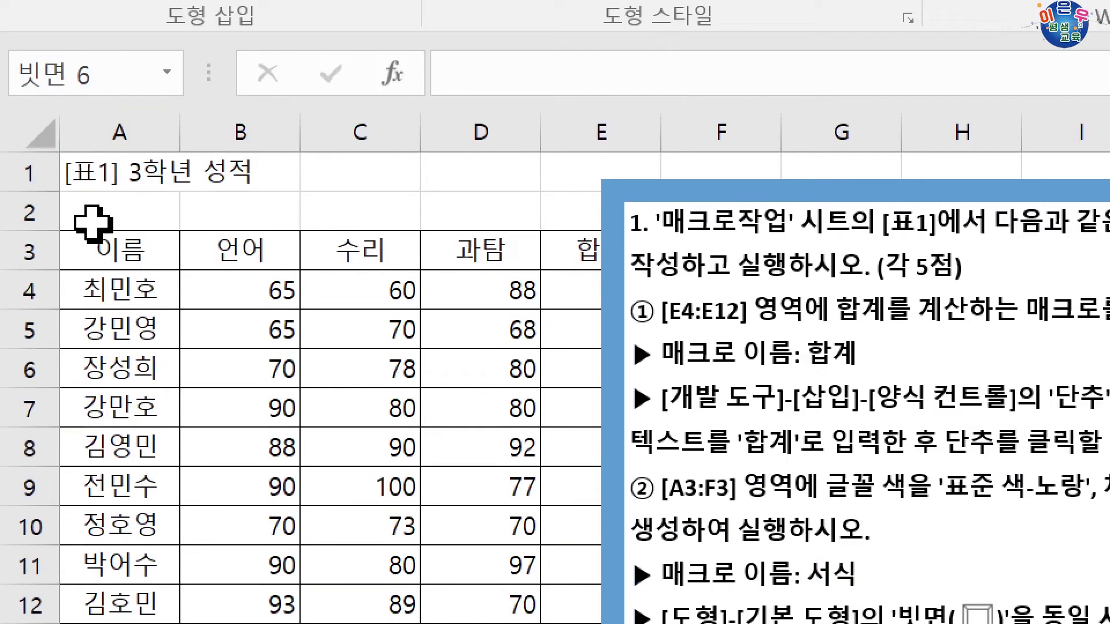
# Step: Move the instruction box clear of column F and give A3:F3 a standard red fill and standard yellow font
pyautogui.moveTo(650, 186); pyautogui.dragTo(907, 206)
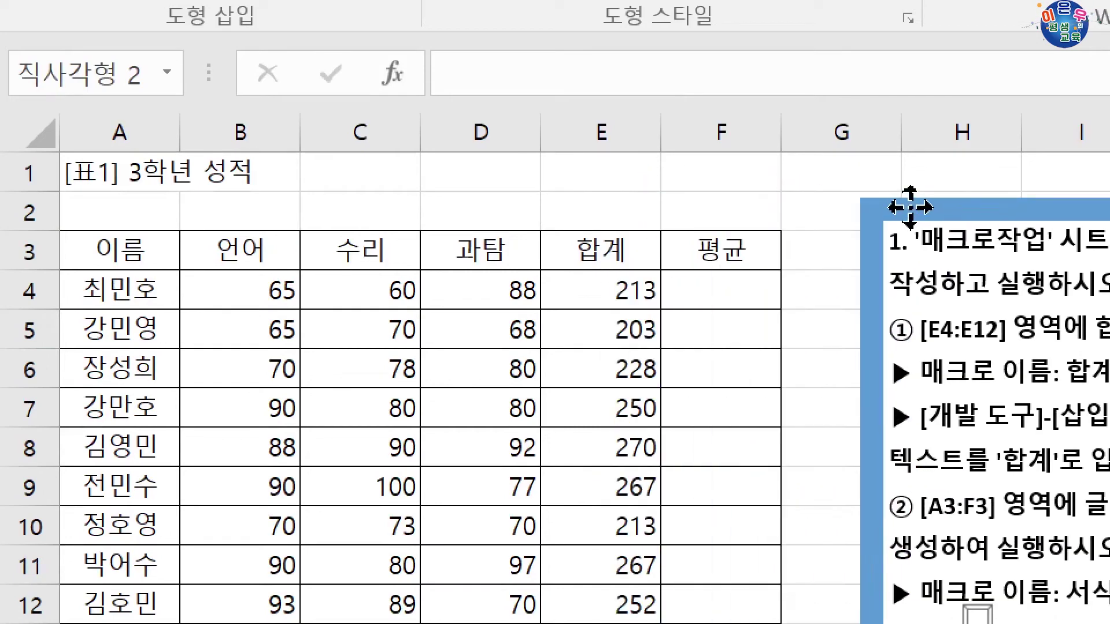
pyautogui.moveTo(102, 254); pyautogui.dragTo(681, 250)
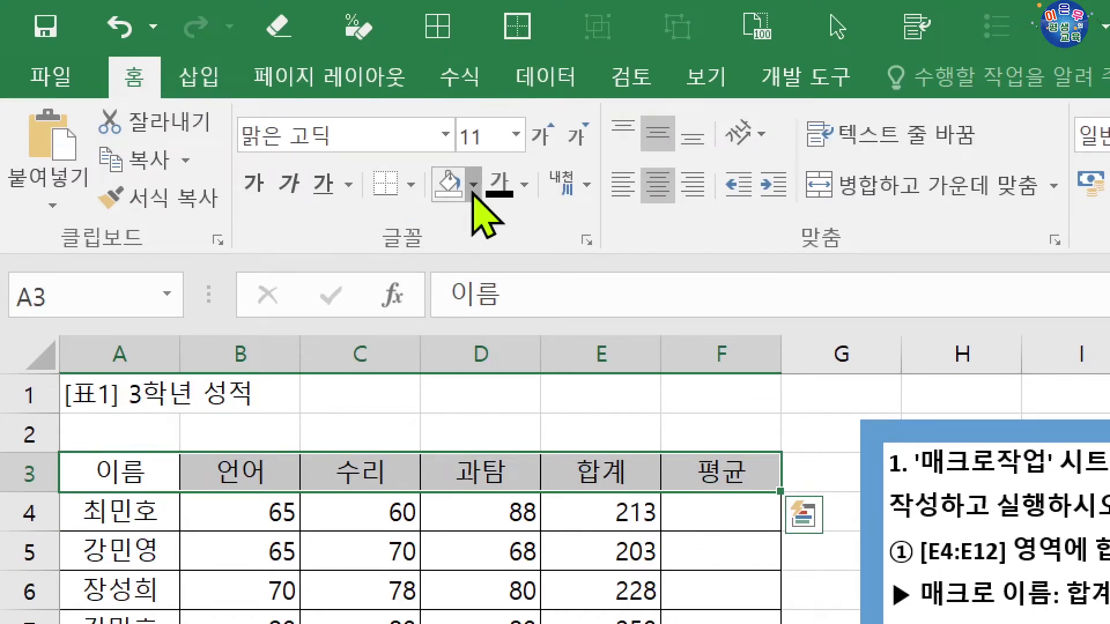
pyautogui.click(473, 185)
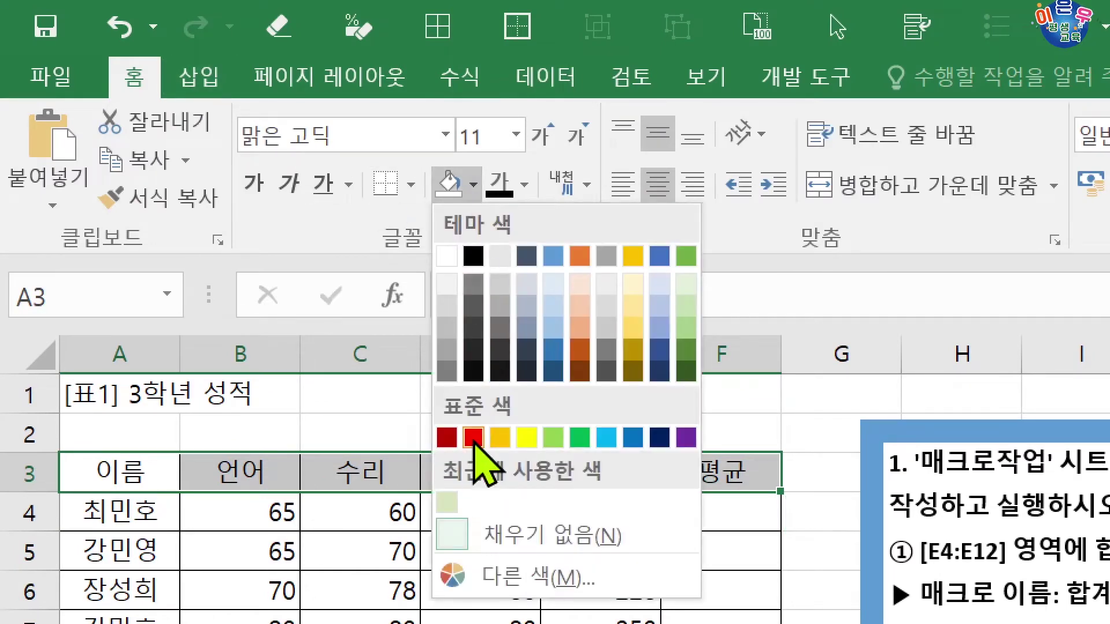
pyautogui.click(473, 437)
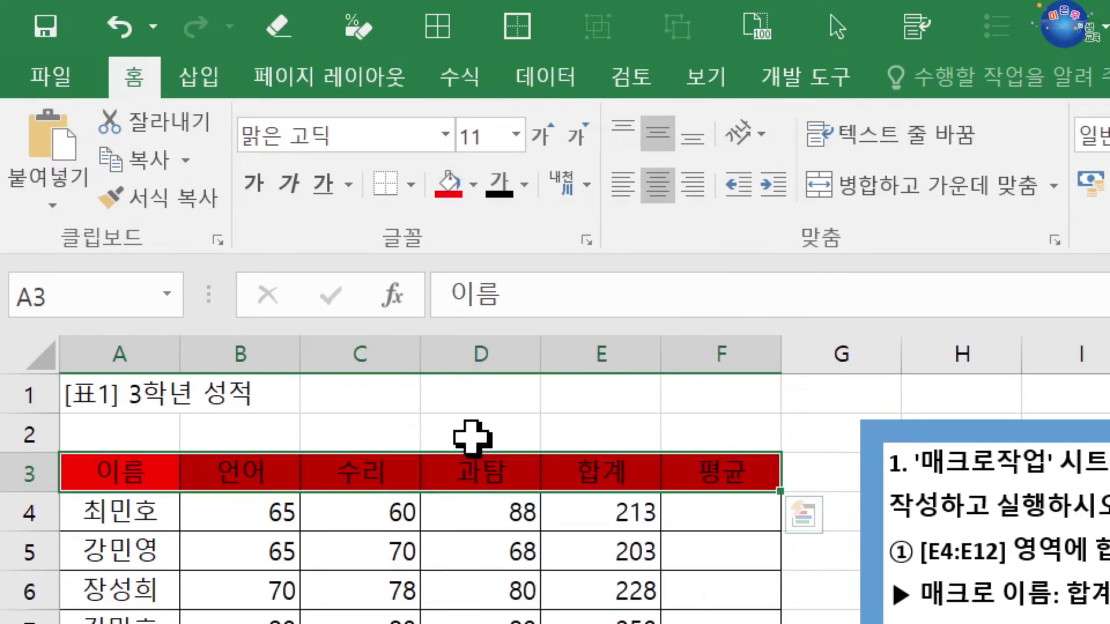
pyautogui.click(525, 185)
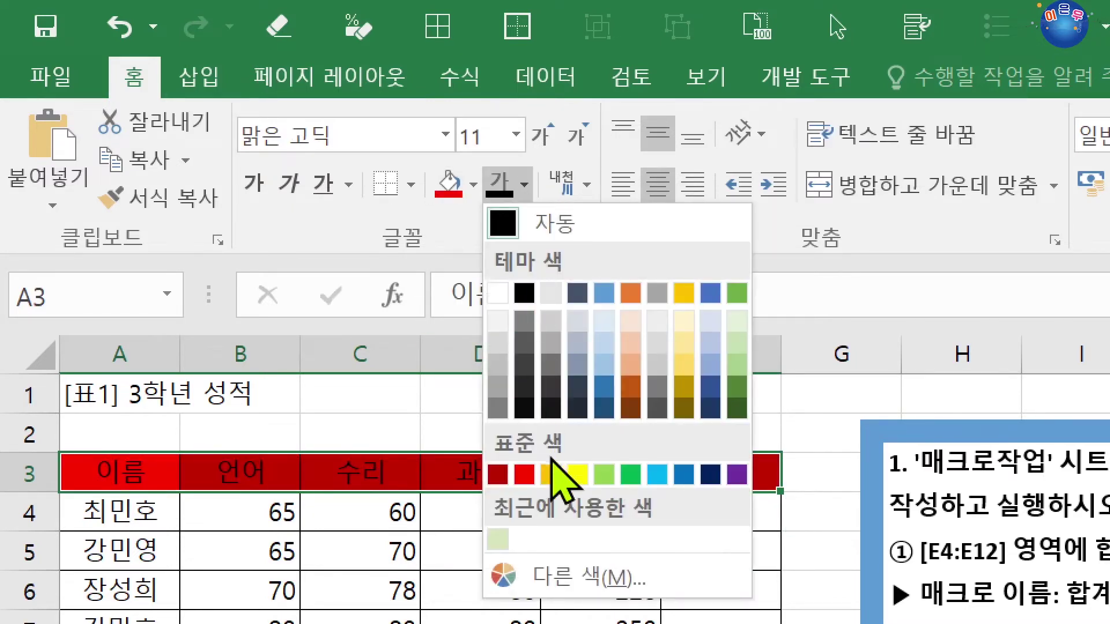
pyautogui.click(578, 475)
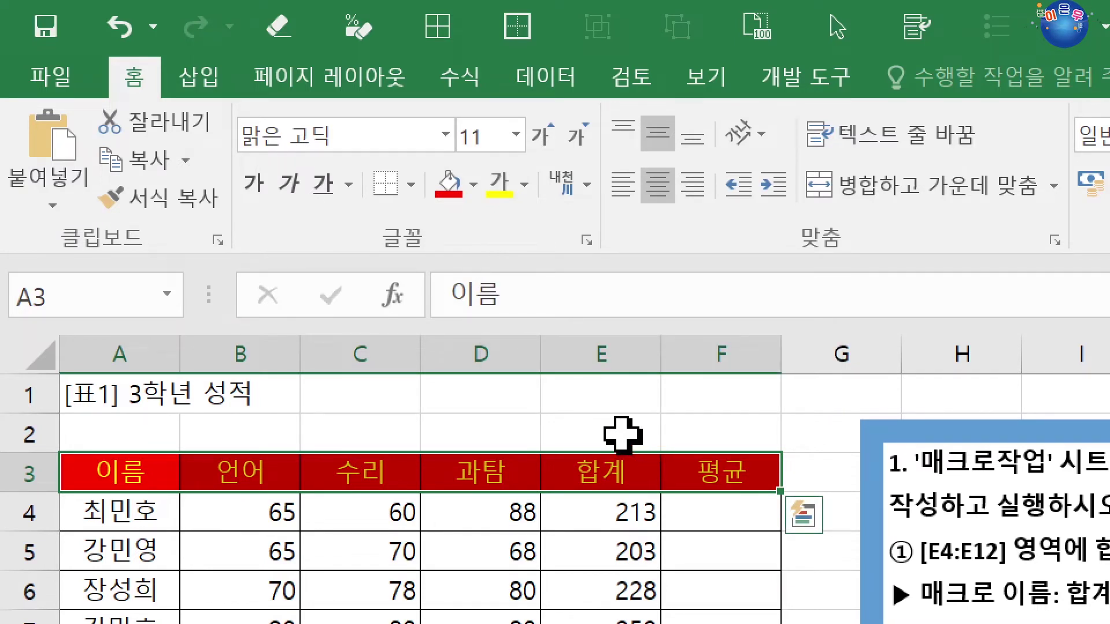
# Step: Deselect the header row by selecting cell F1 and stop recording the macro
pyautogui.click(622, 434)
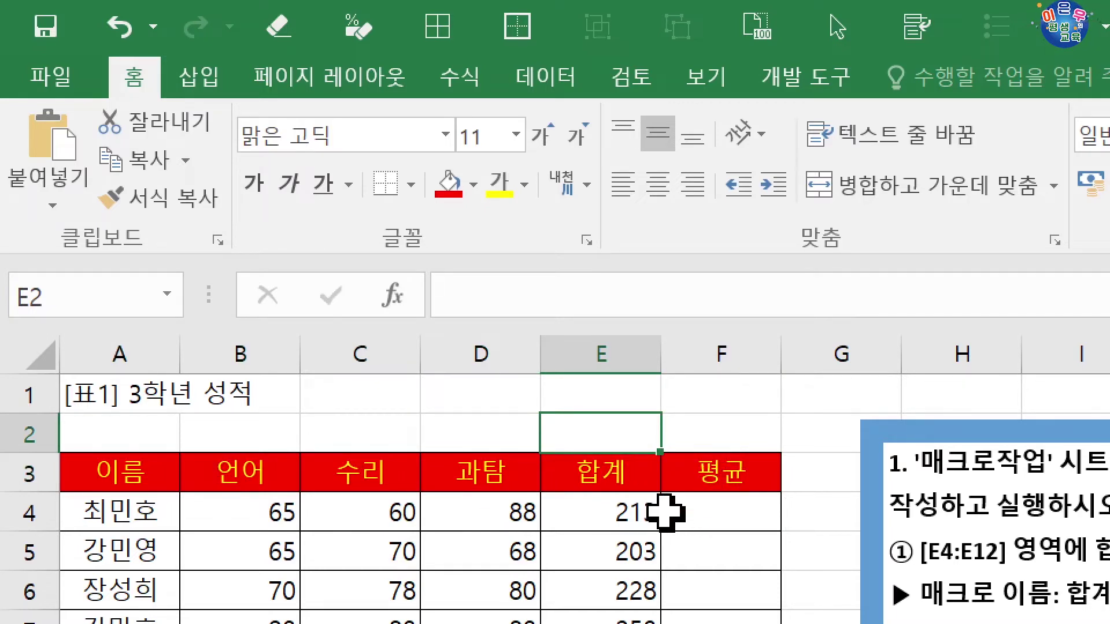
pyautogui.scroll(-3, 660, 496)
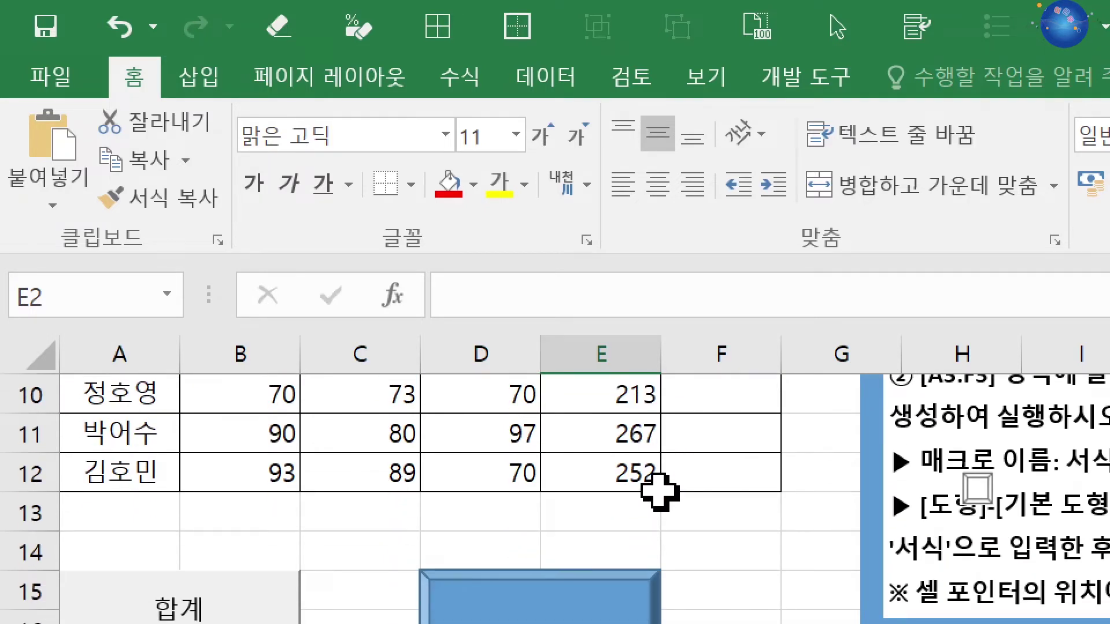
pyautogui.scroll(3, 660, 491)
pyautogui.click(719, 397)
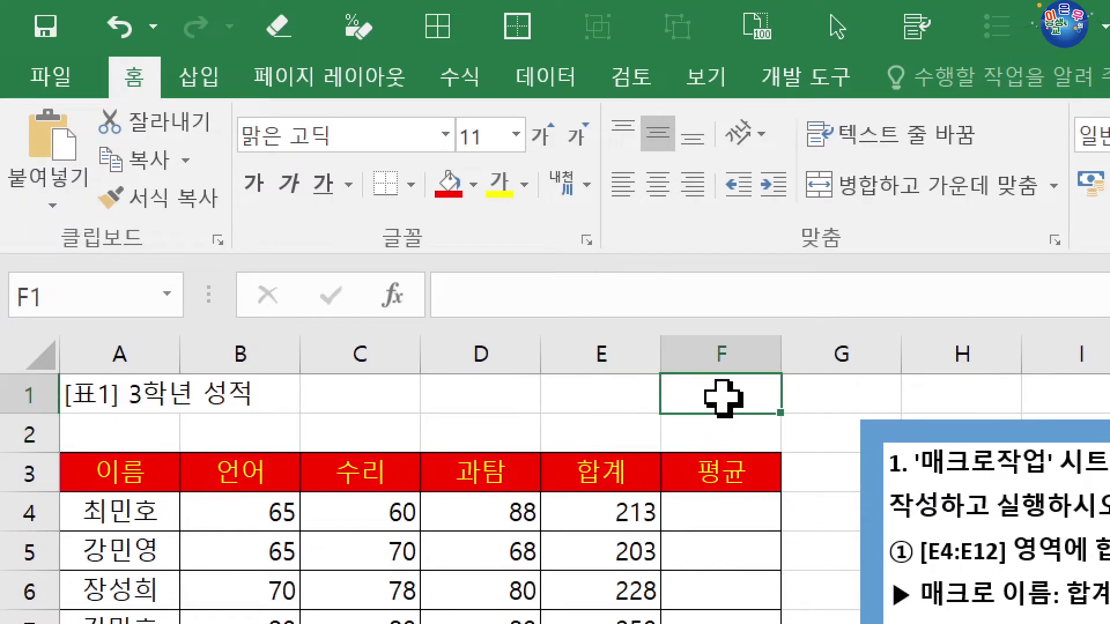
pyautogui.click(789, 95)
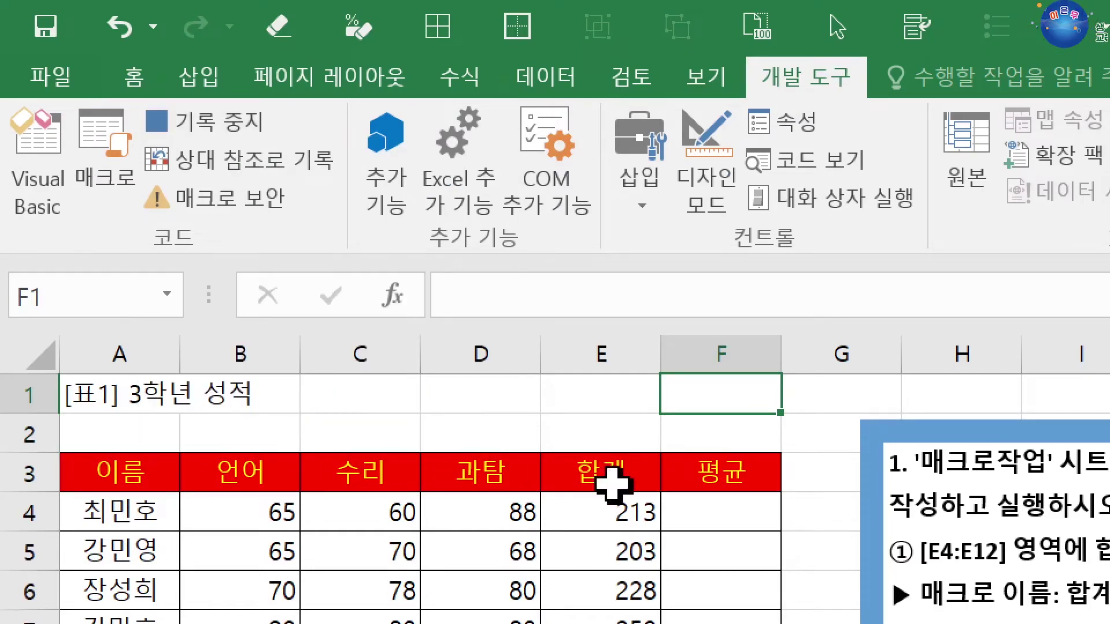
pyautogui.click(211, 130)
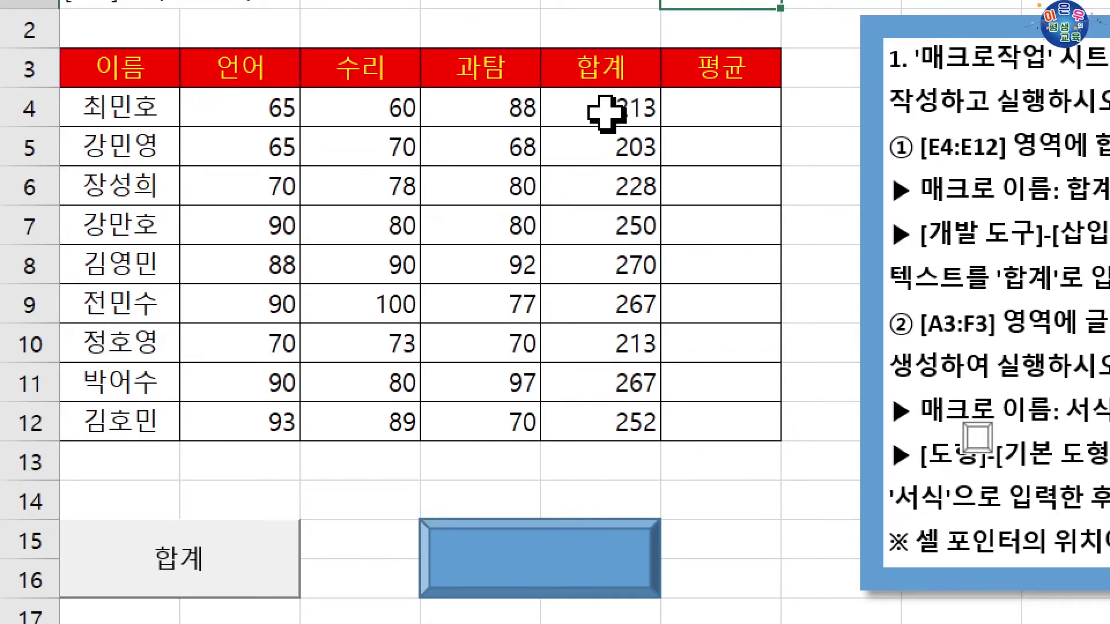
# Step: Clear the totals in E4:E12 and run the 합계 macro from its button
pyautogui.moveTo(606, 114); pyautogui.dragTo(612, 416)
pyautogui.press('Delete')
pyautogui.click(383, 489)
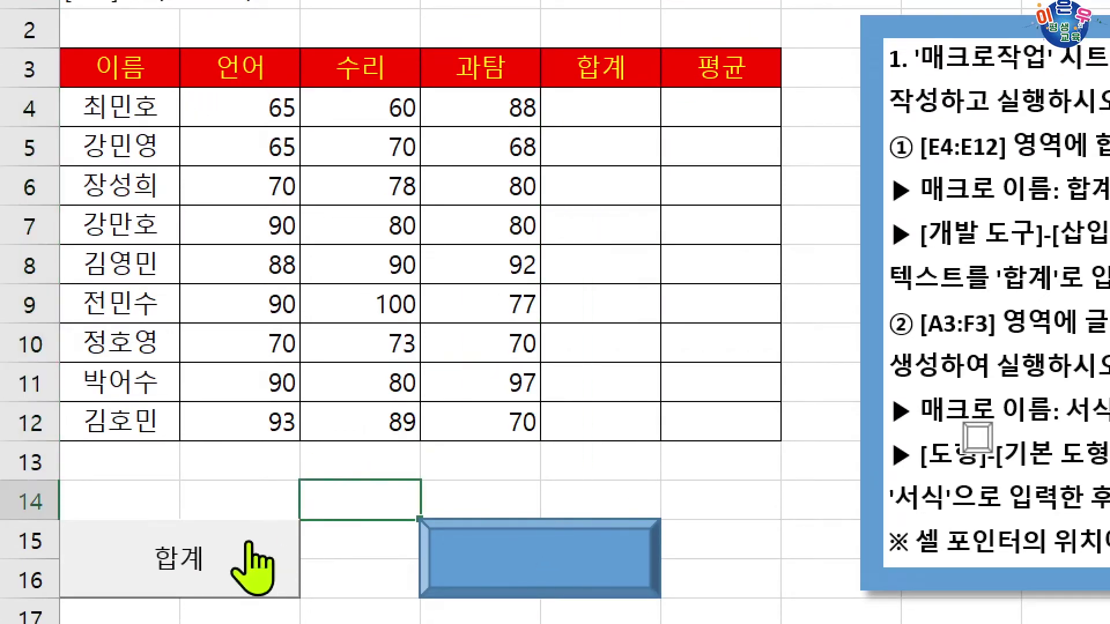
pyautogui.click(252, 566)
# Step: Remove the fill from A3:F3 and reset its font color to automatic
pyautogui.scroll(1, 174, 116)
pyautogui.moveTo(129, 78); pyautogui.dragTo(744, 85)
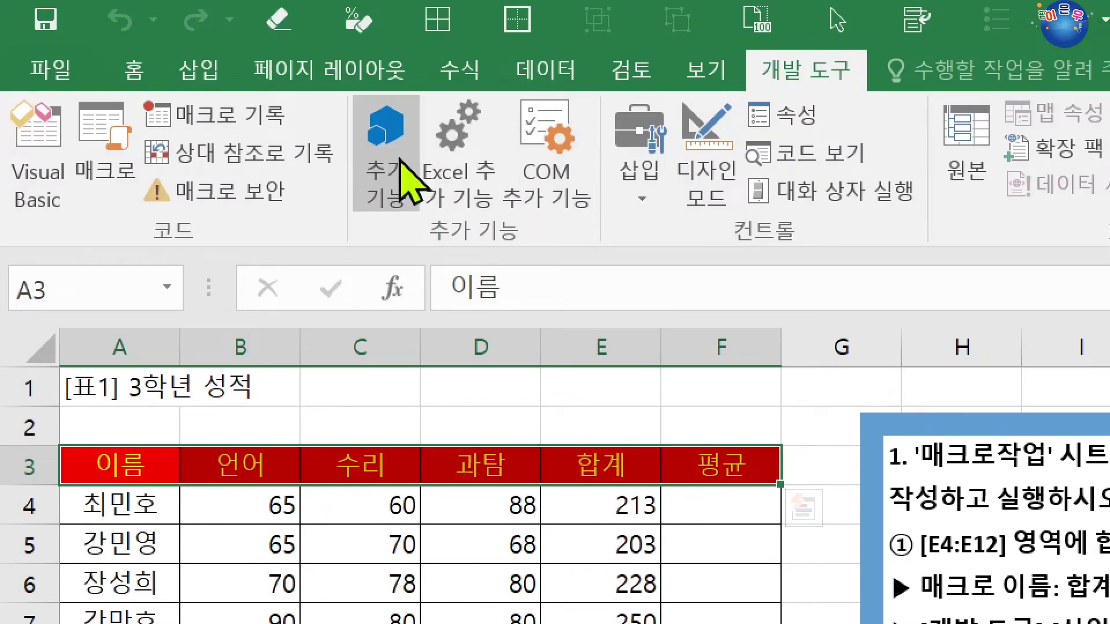
pyautogui.click(127, 72)
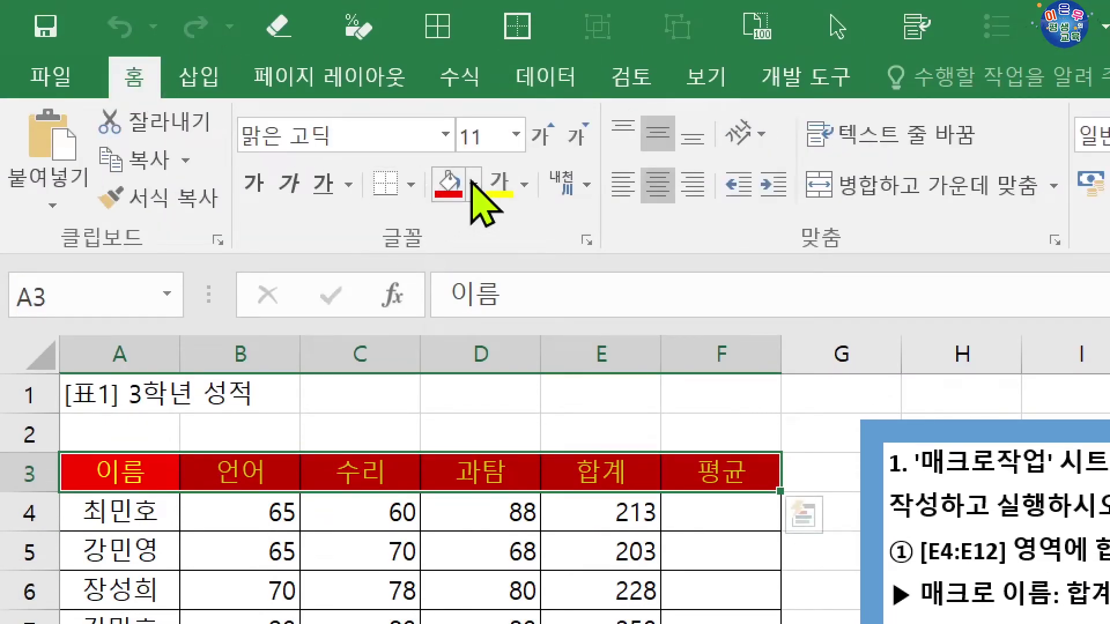
pyautogui.click(473, 185)
pyautogui.click(474, 538)
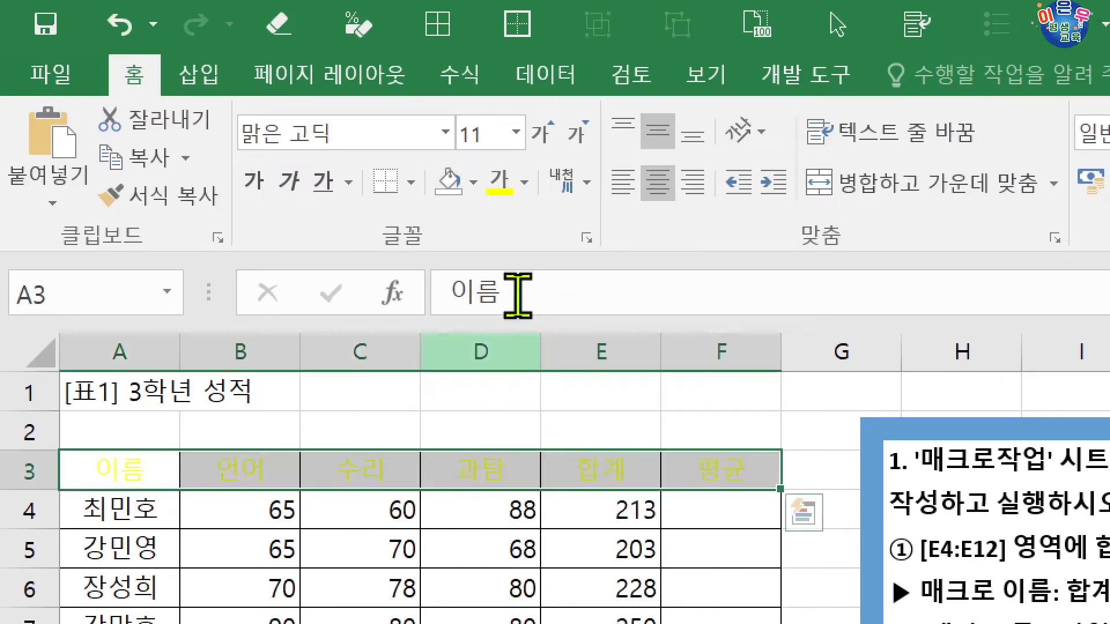
pyautogui.click(524, 182)
pyautogui.click(520, 227)
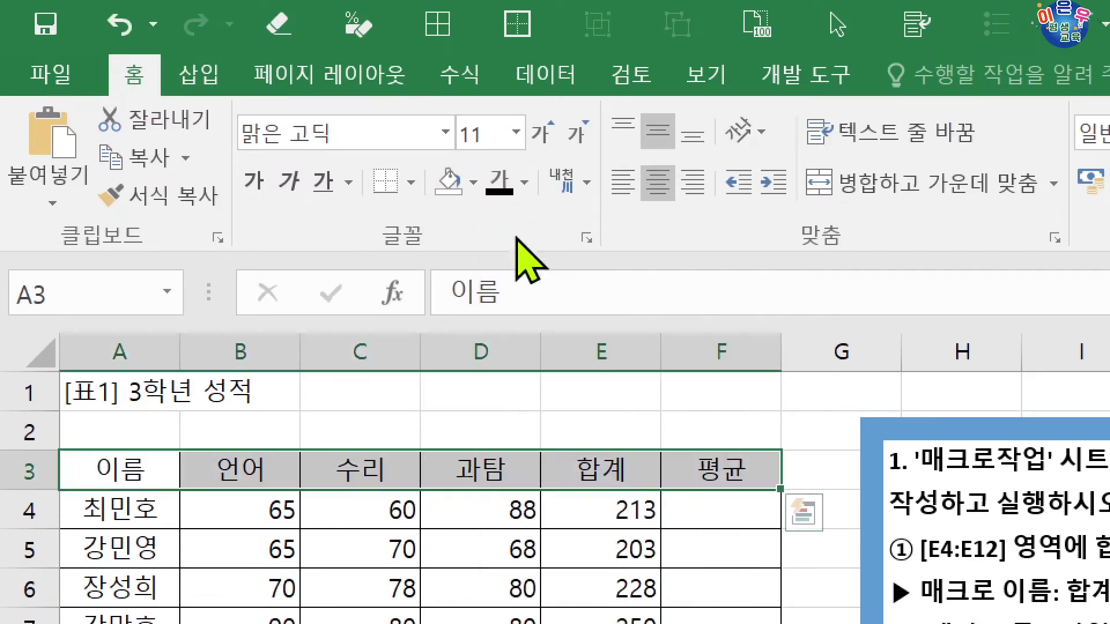
pyautogui.click(626, 439)
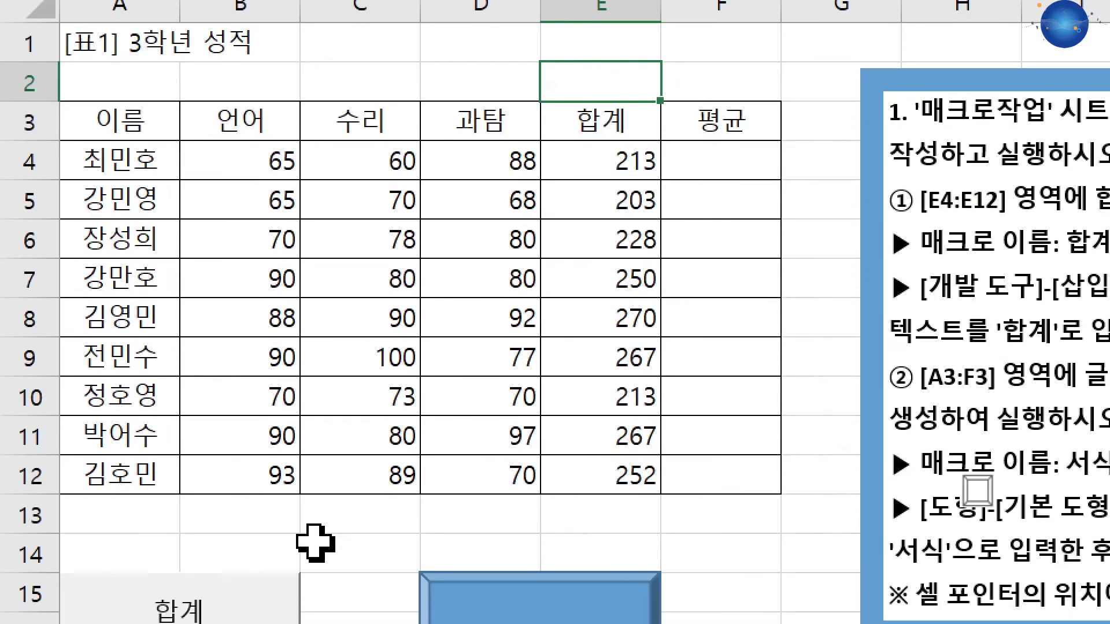
# Step: Select cell E13 and run the 서식 macro from the bevel shape to format the header row
pyautogui.click(602, 449)
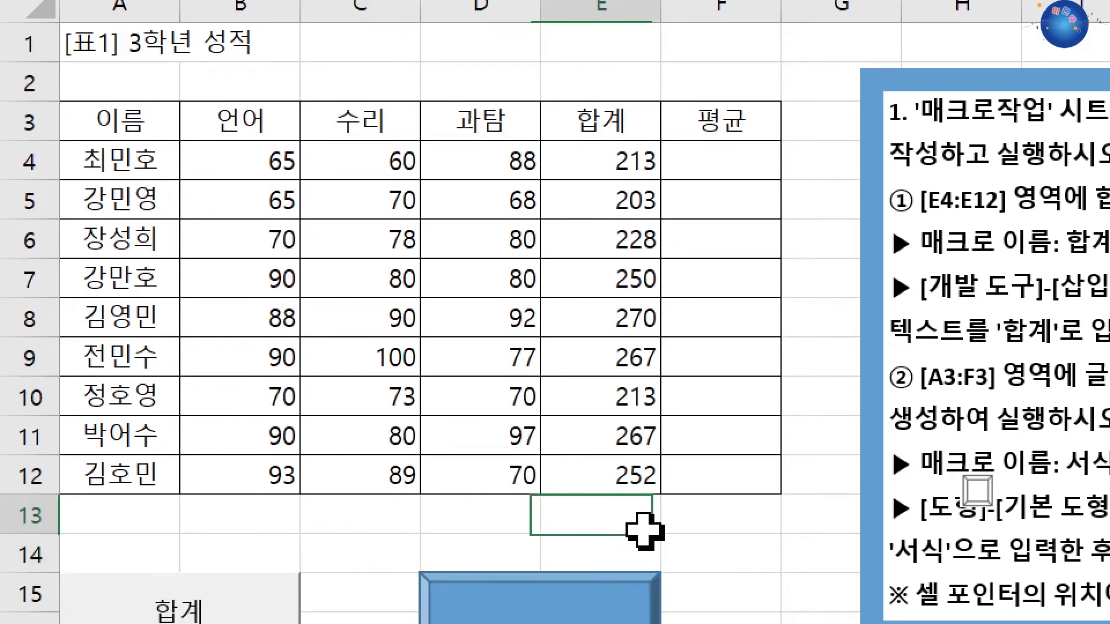
pyautogui.click(587, 548)
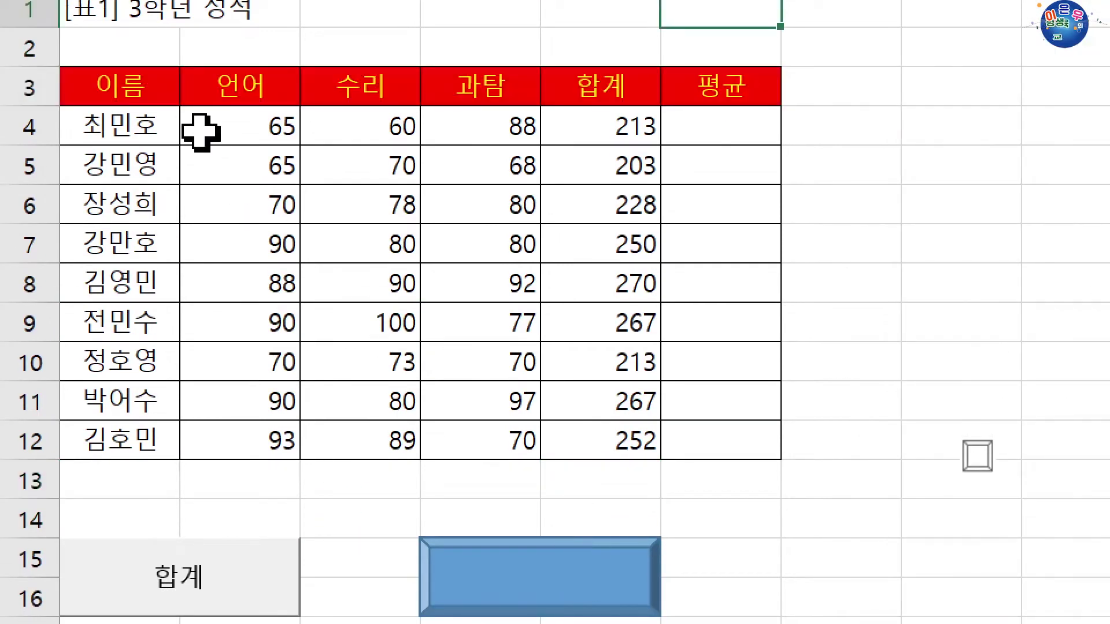
pyautogui.click(734, 491)
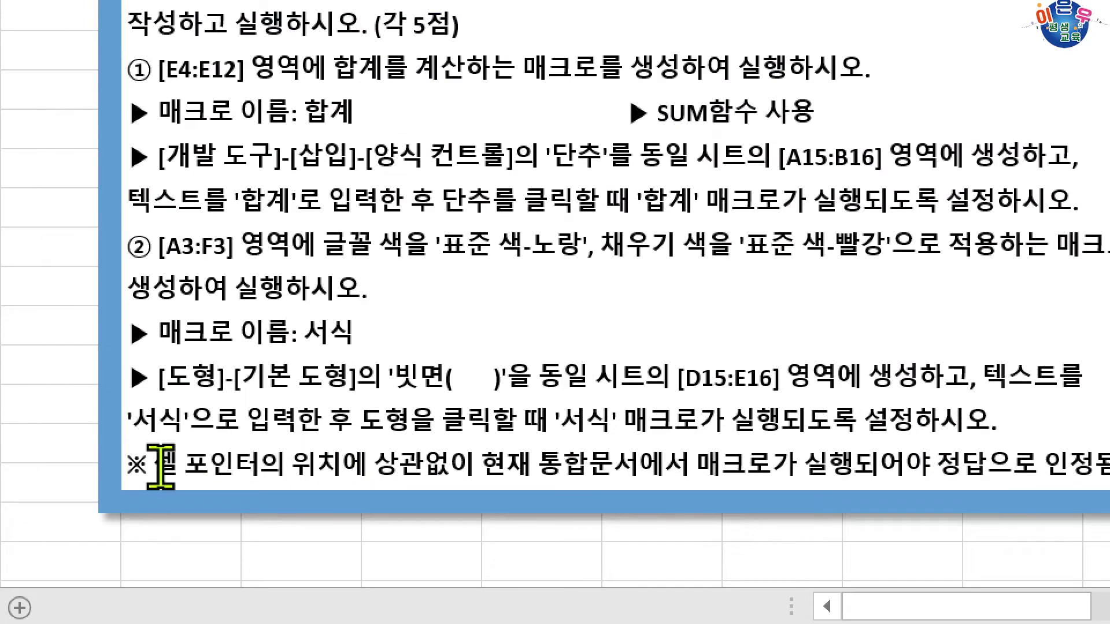
# Step: Highlight the closing note in the instructions about macros running regardless of the cell pointer position
pyautogui.moveTo(160, 467); pyautogui.dragTo(583, 483)
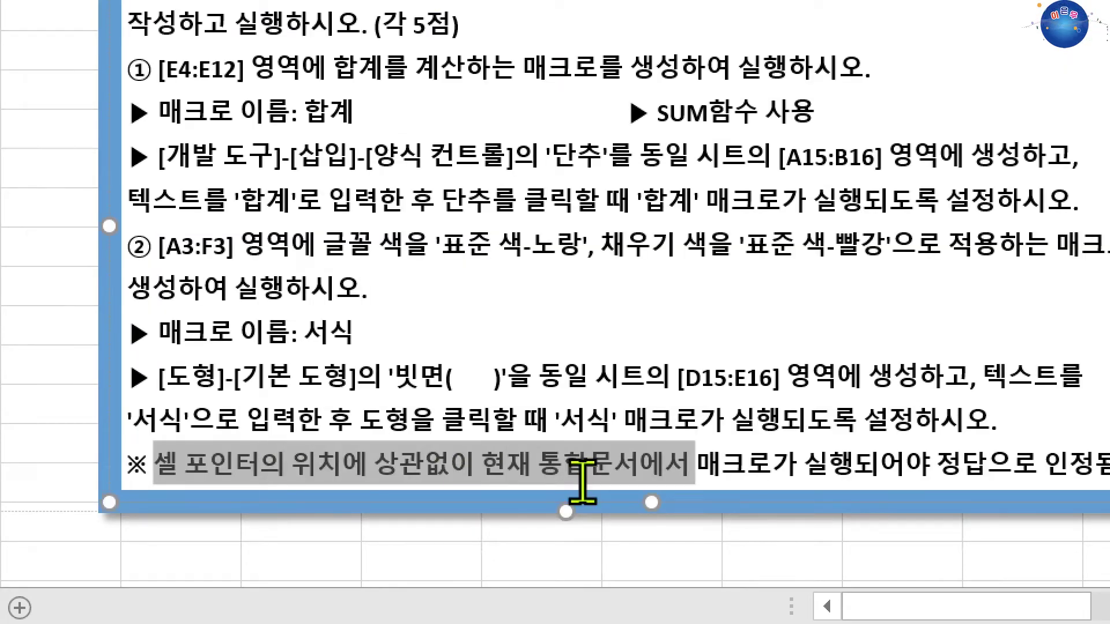
pyautogui.moveTo(669, 482); pyautogui.dragTo(1057, 486)
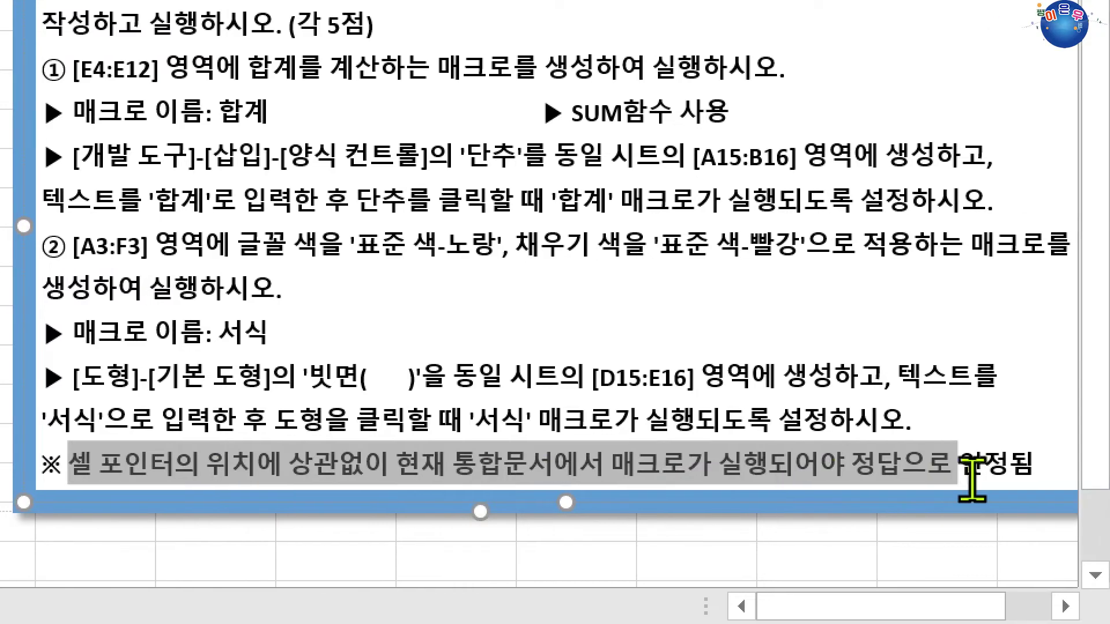
pyautogui.moveTo(972, 480); pyautogui.dragTo(1004, 475)
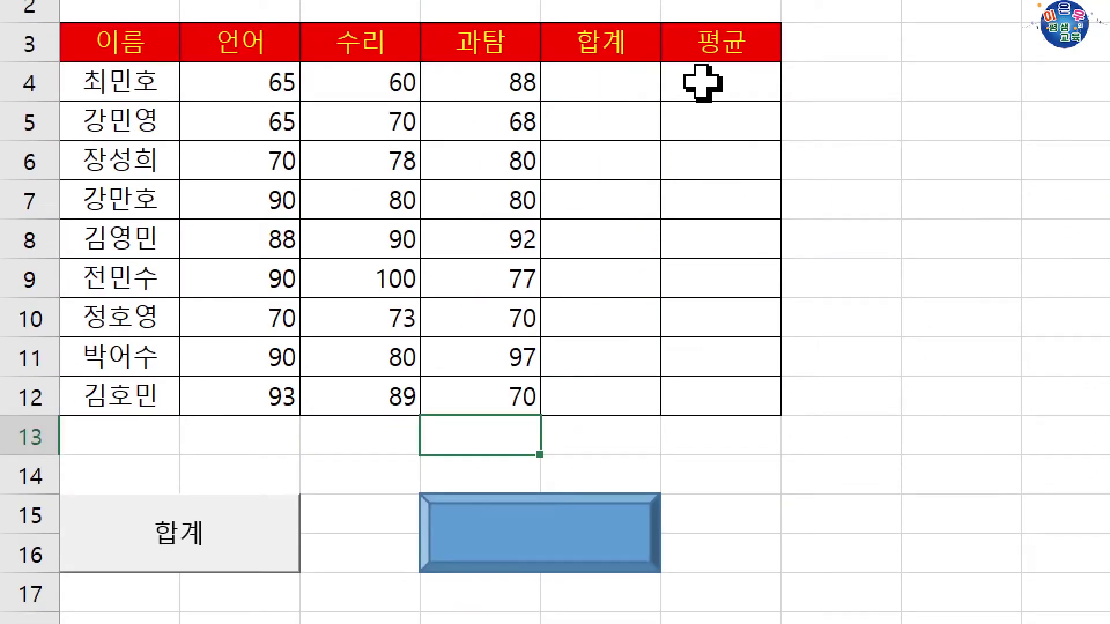
# Step: Run the 합계 macro from its button with cell G14 active to fill the empty totals in E4:E12
pyautogui.moveTo(702, 83); pyautogui.dragTo(717, 399)
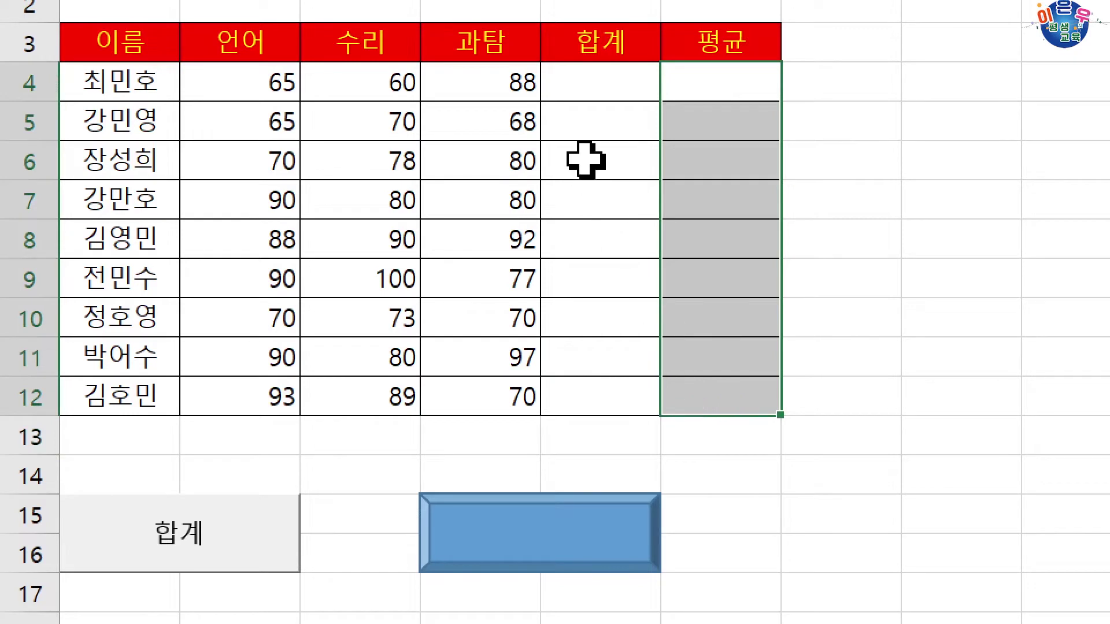
pyautogui.moveTo(565, 81); pyautogui.dragTo(561, 395)
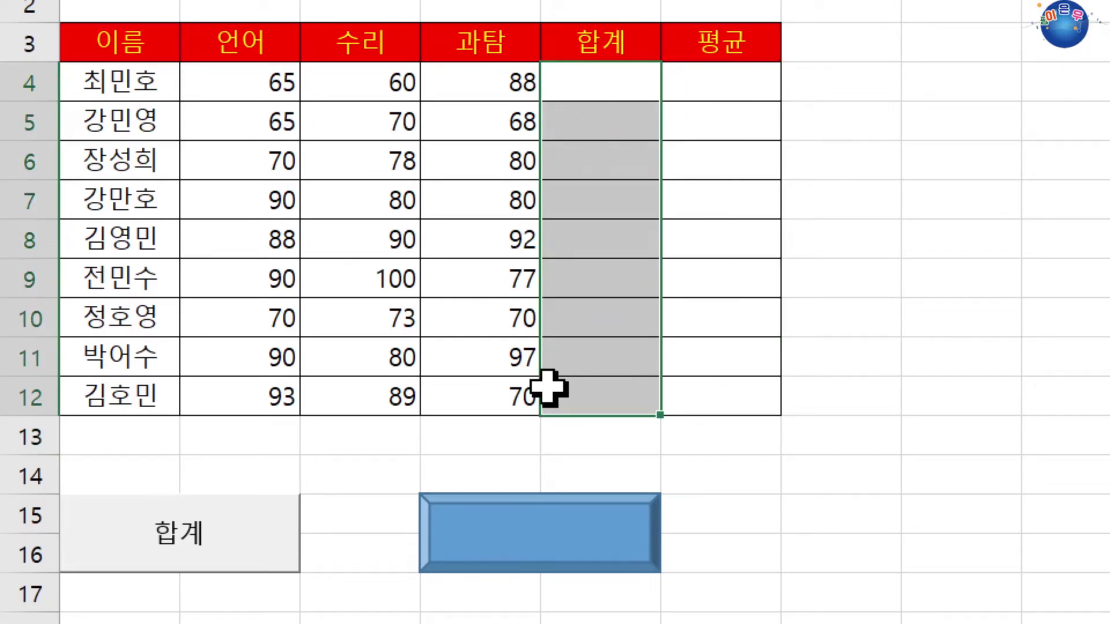
pyautogui.click(340, 240)
pyautogui.click(830, 158)
pyautogui.click(849, 465)
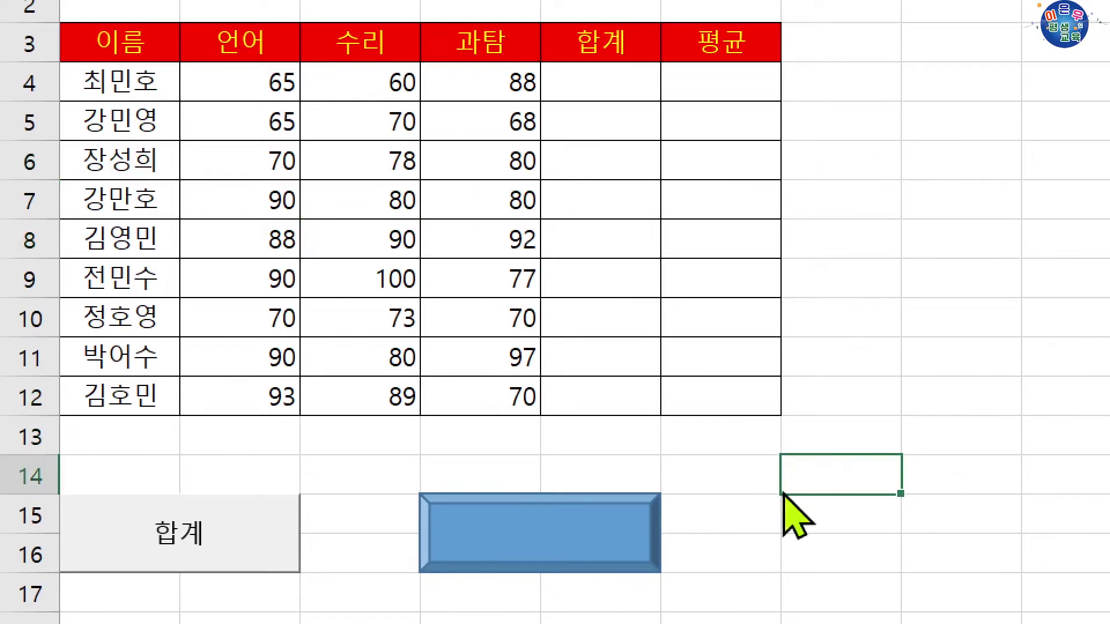
pyautogui.click(162, 558)
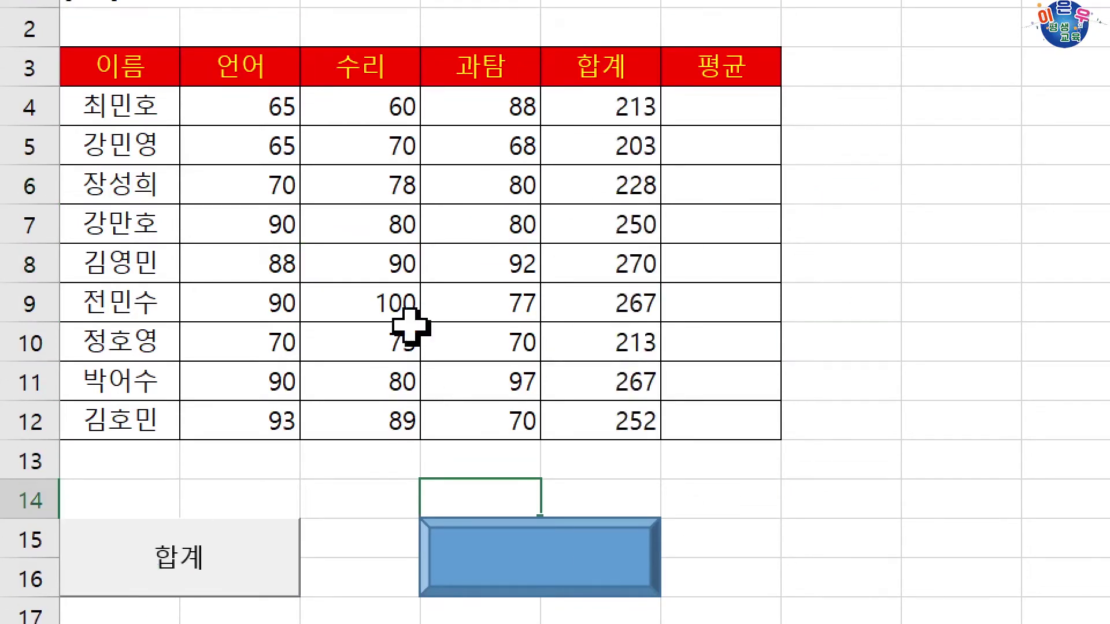
# Step: Examine the instructions for the bevel shape and highlight the required caption text '서식'
pyautogui.click(706, 464)
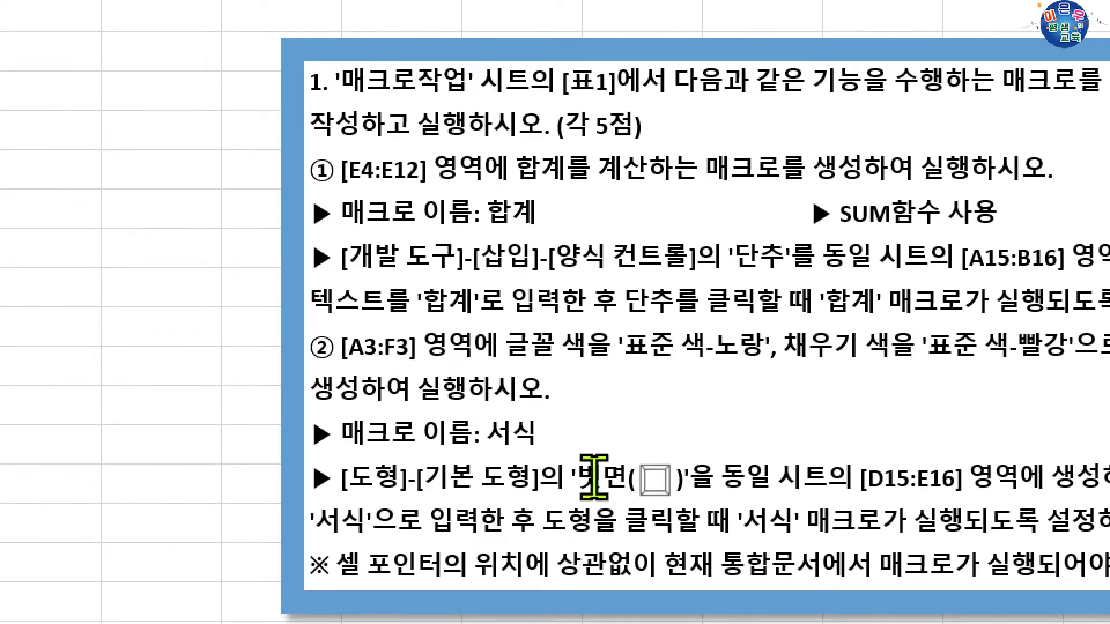
pyautogui.click(590, 400)
pyautogui.moveTo(976, 448); pyautogui.dragTo(185, 471)
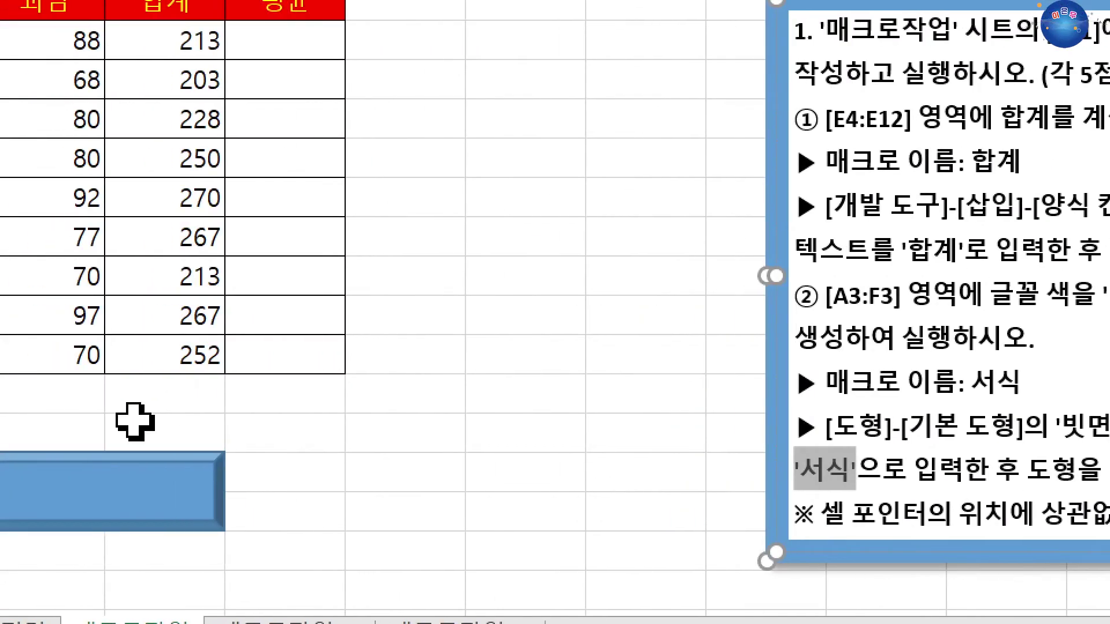
# Step: Caption the empty bevel shape below the table with the text 서식
pyautogui.click(436, 475)
pyautogui.rightClick(437, 496)
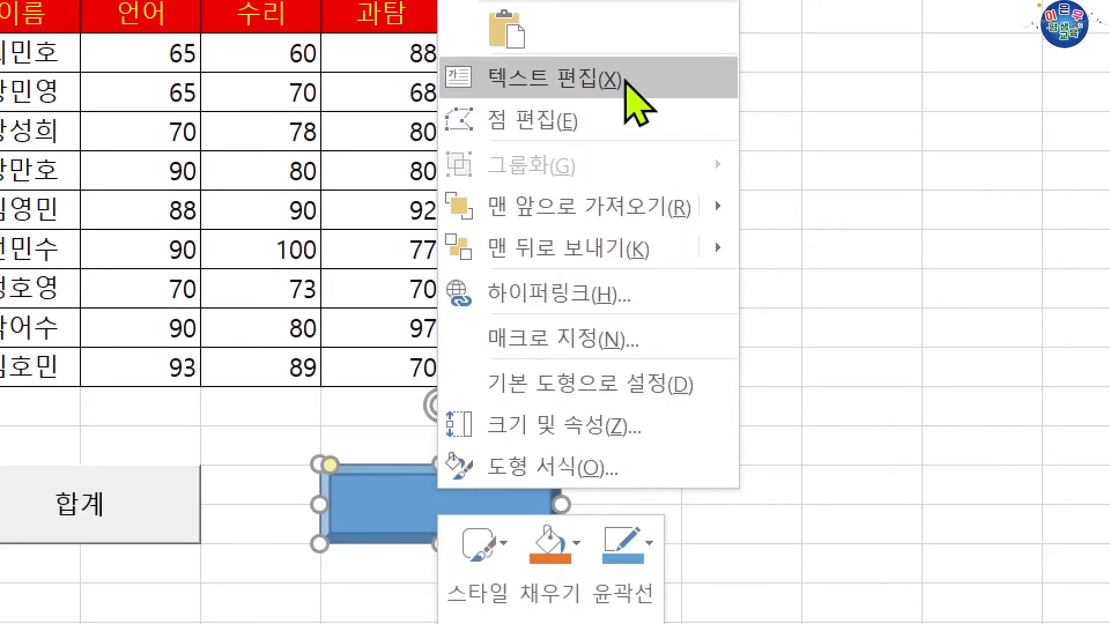
pyautogui.click(625, 81)
pyautogui.write('서식')
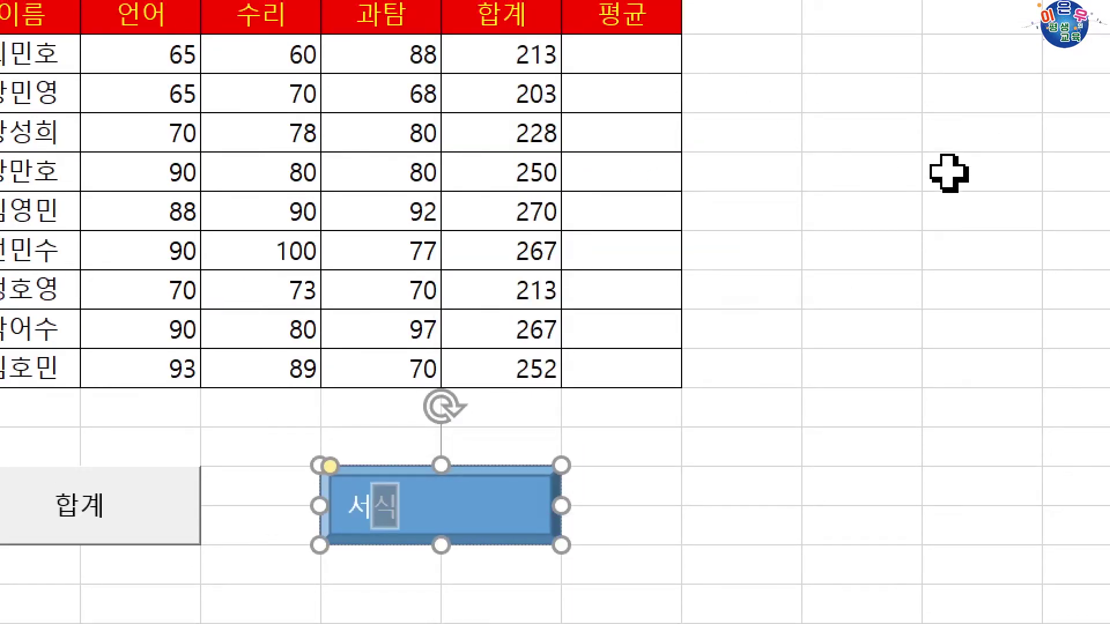
pyautogui.click(659, 504)
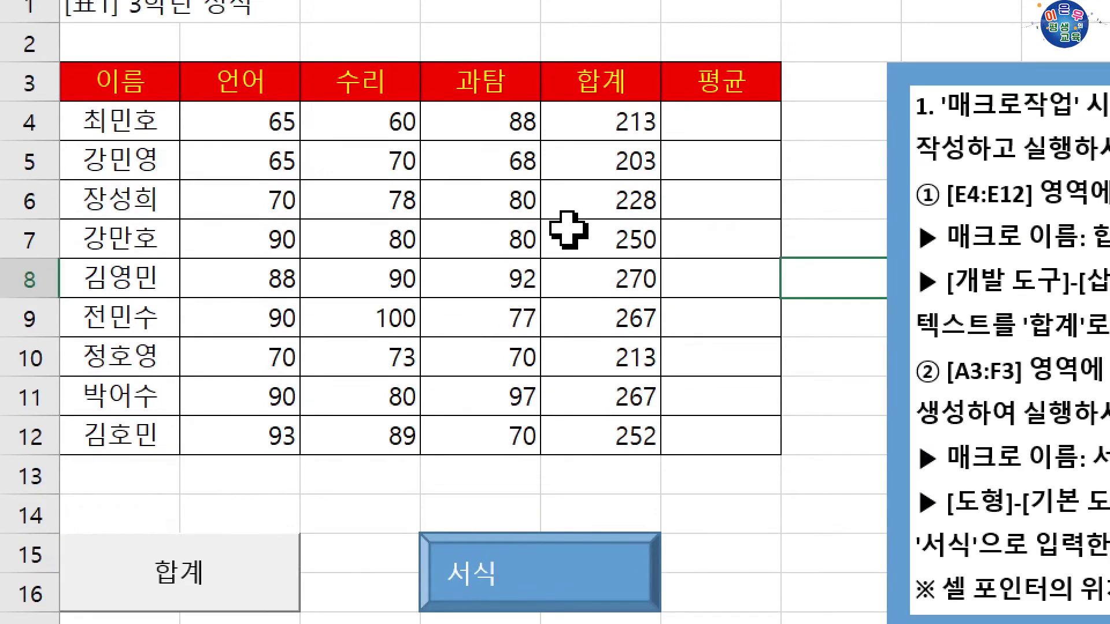
# Step: Highlight the totals in E4:E12
pyautogui.moveTo(576, 116); pyautogui.dragTo(613, 427)
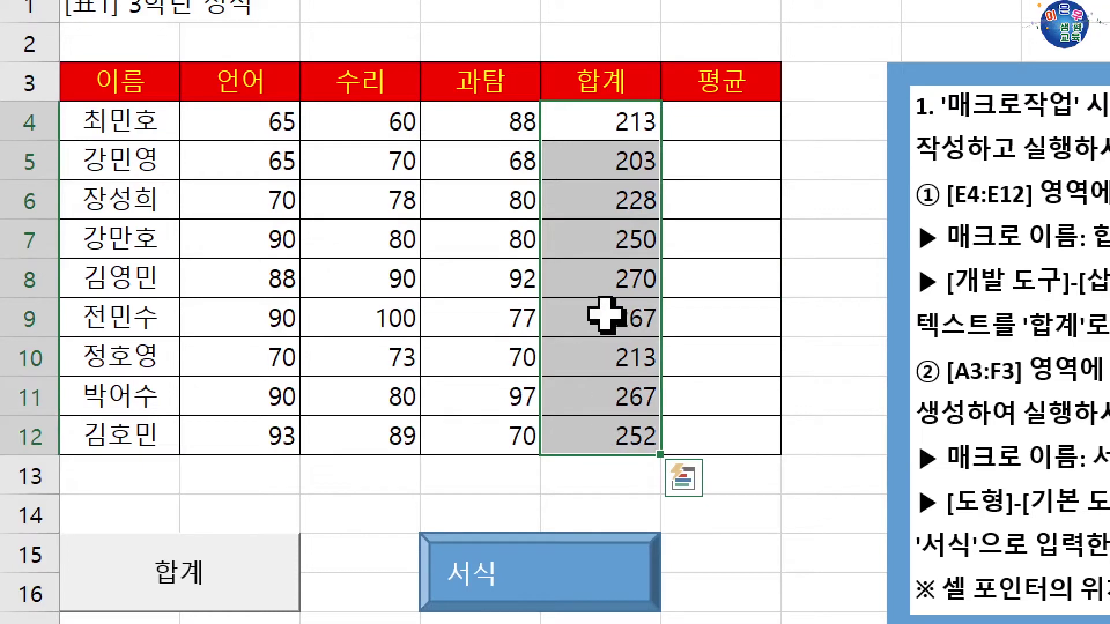
pyautogui.moveTo(588, 116); pyautogui.dragTo(592, 448)
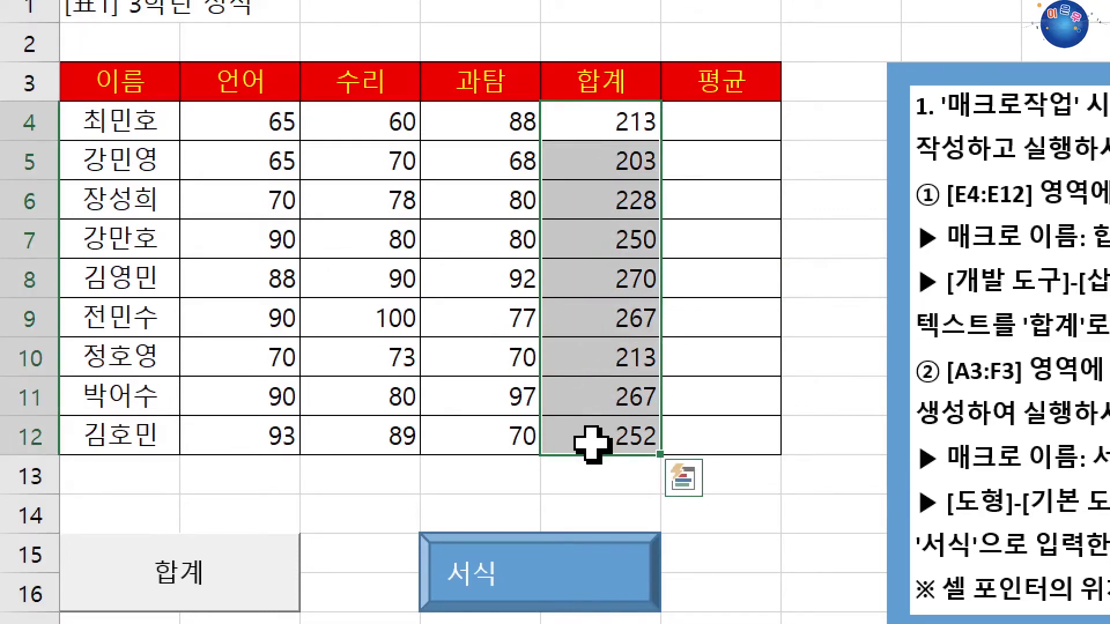
pyautogui.click(278, 477)
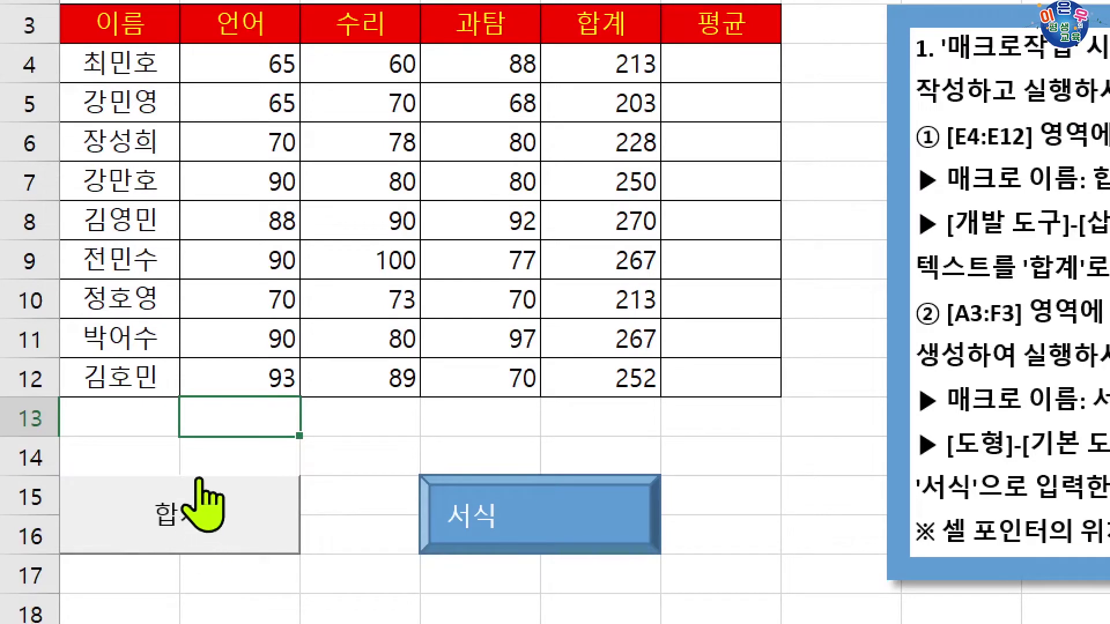
# Step: Cut the 합계 button from the sheet and delete the 합계 macro from the workbook
pyautogui.rightClick(205, 500)
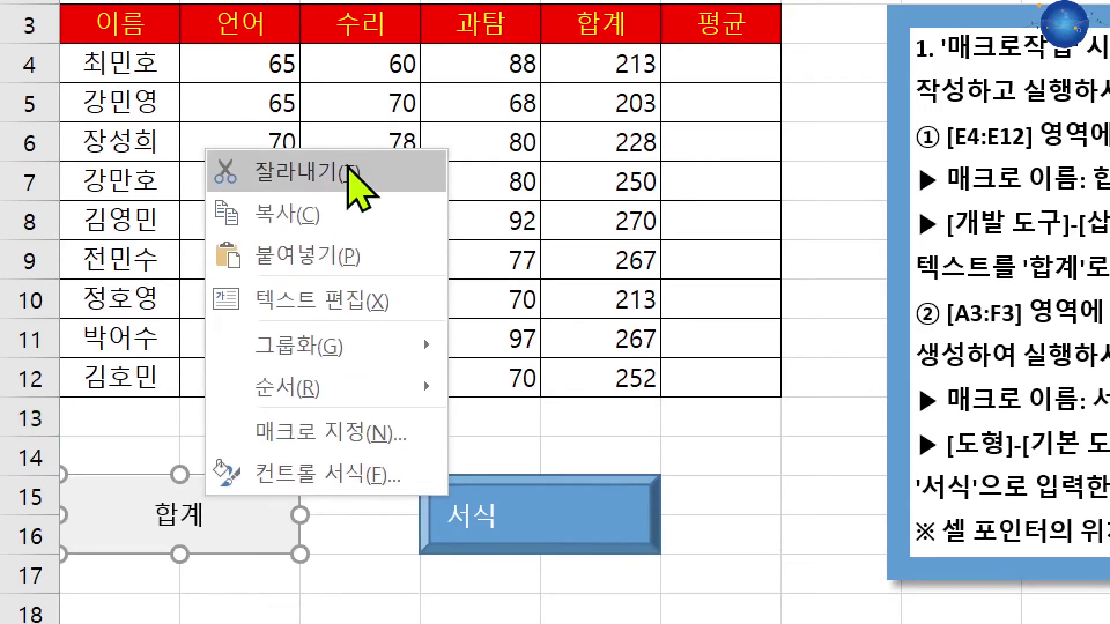
pyautogui.click(349, 169)
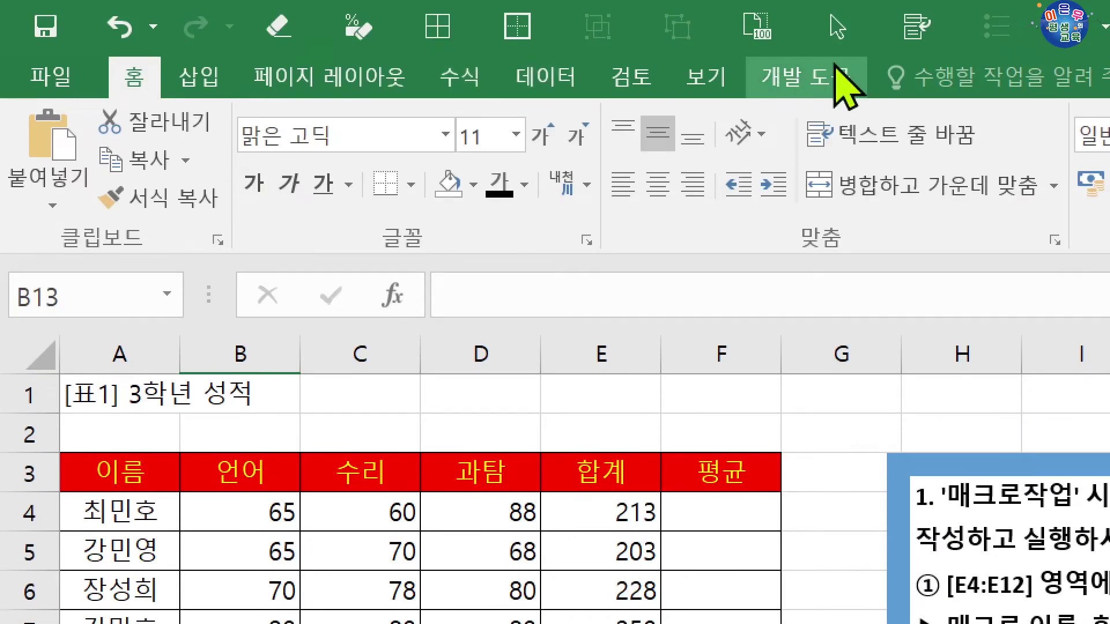
pyautogui.click(835, 66)
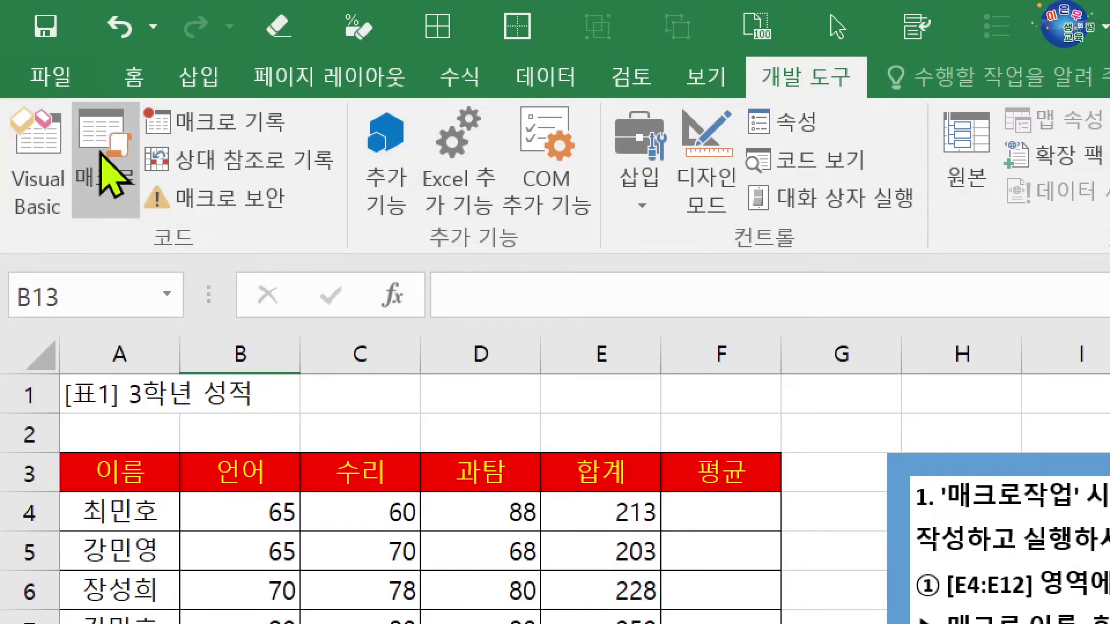
pyautogui.click(104, 136)
pyautogui.moveTo(743, 293); pyautogui.dragTo(225, 131)
pyautogui.click(215, 307)
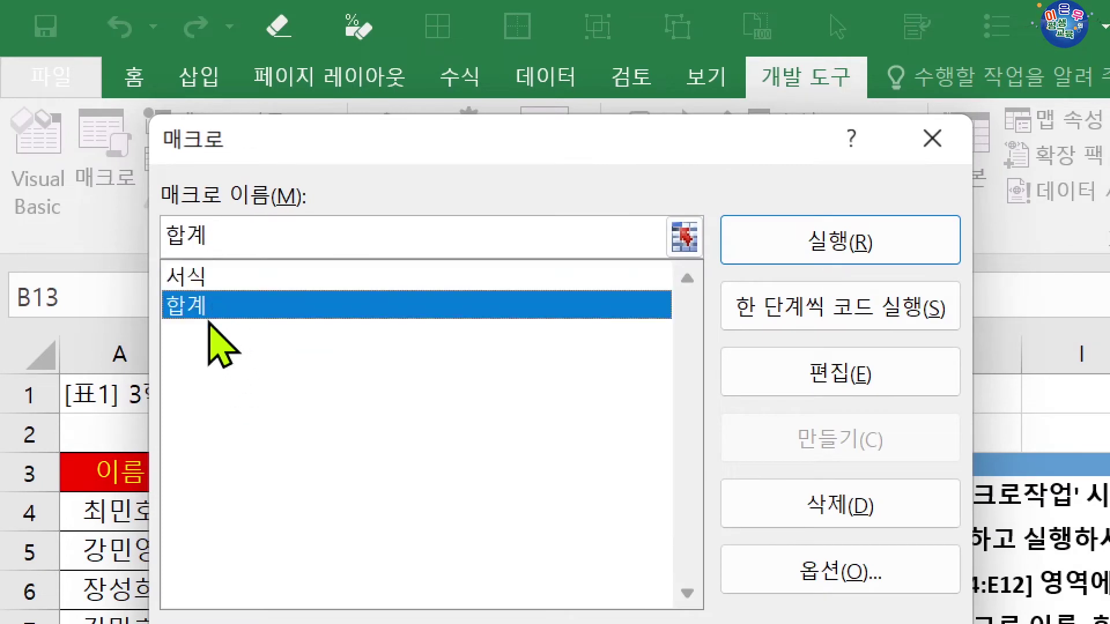
pyautogui.click(825, 506)
pyautogui.moveTo(916, 570); pyautogui.dragTo(387, 202)
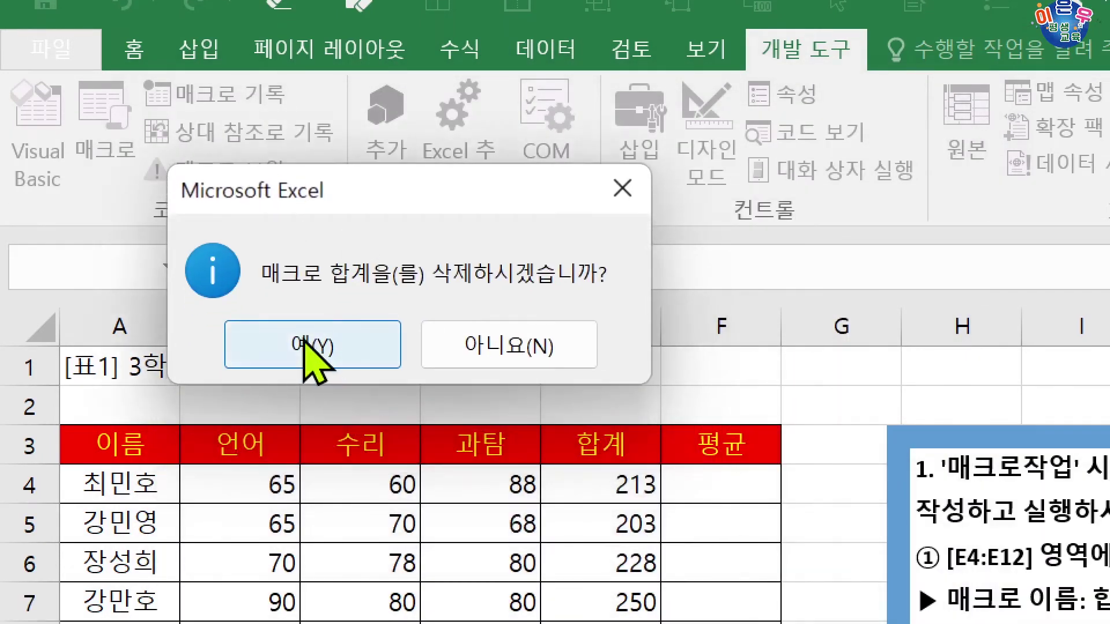
pyautogui.click(306, 347)
pyautogui.click(292, 553)
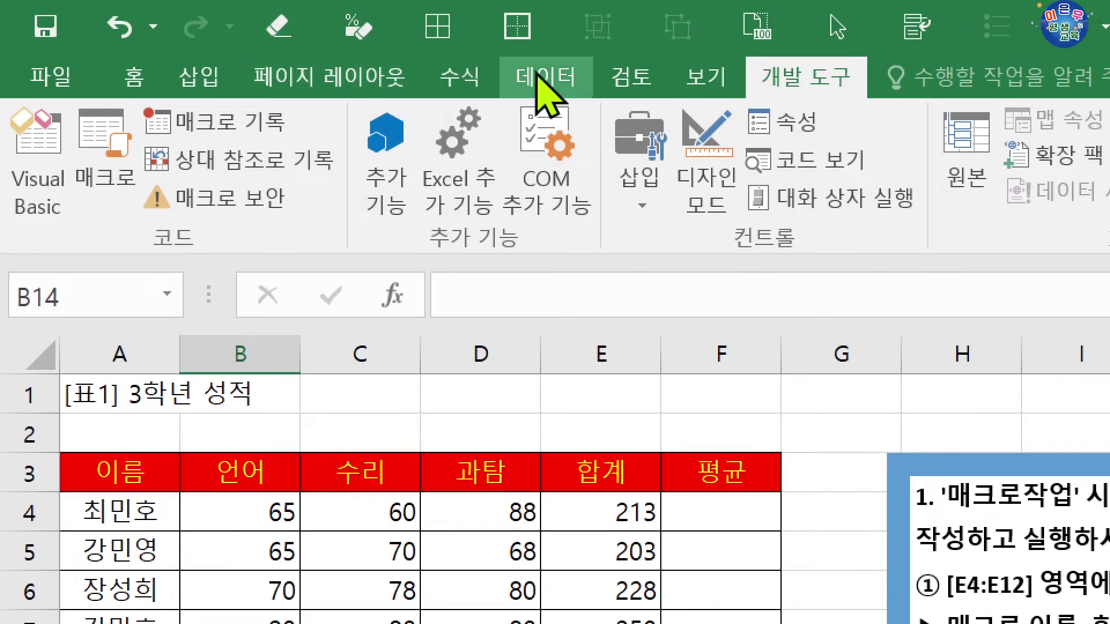
# Step: Draw a new form-control button over cells A14:A15
pyautogui.click(642, 154)
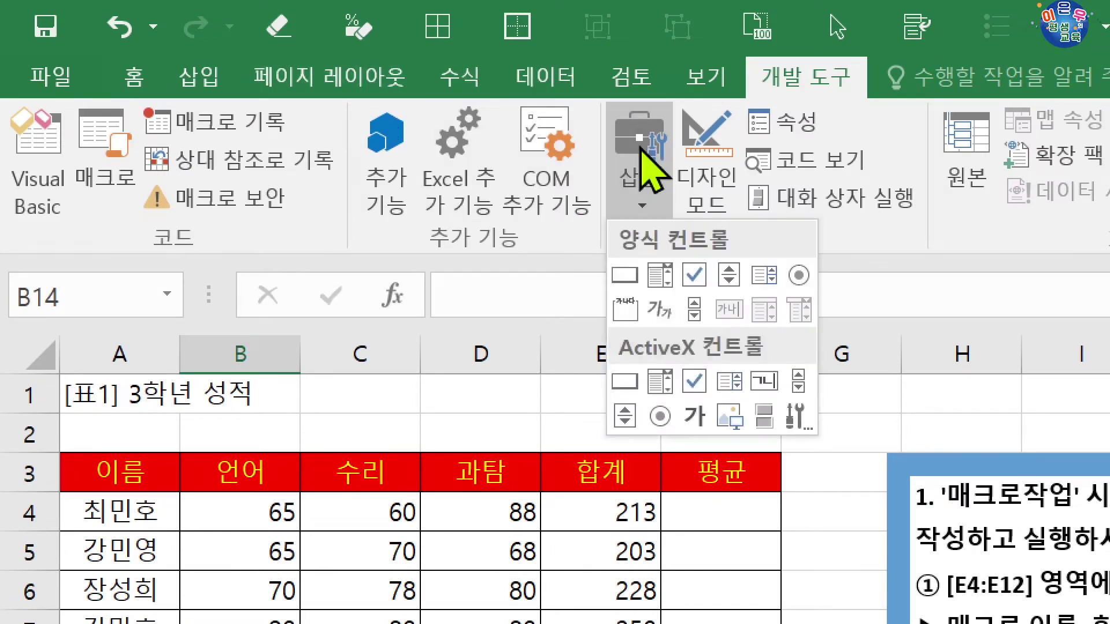
pyautogui.click(623, 276)
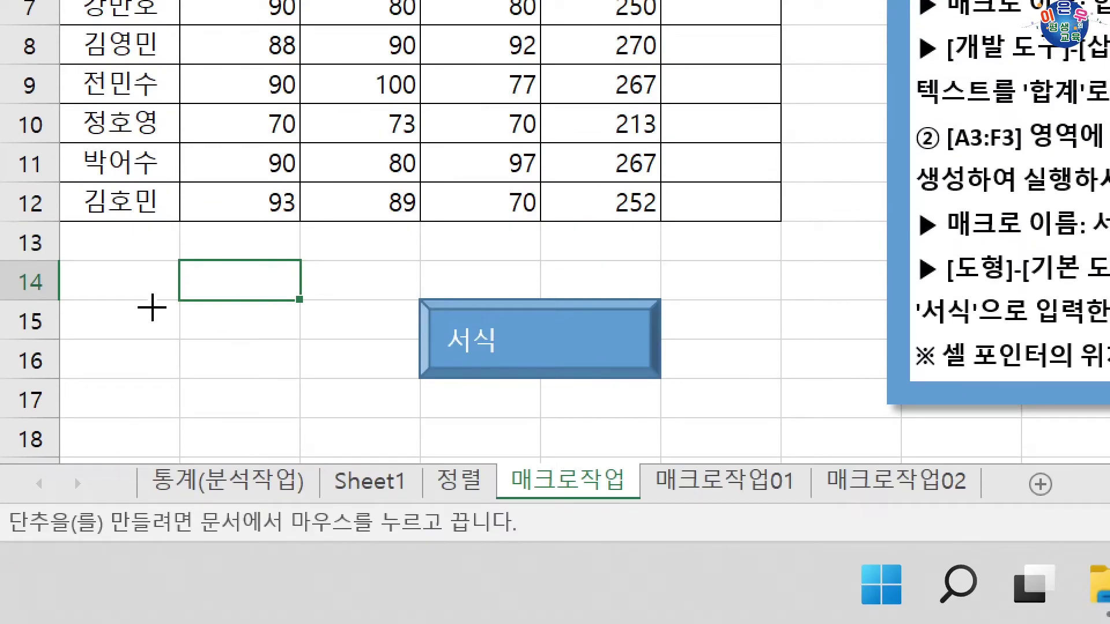
pyautogui.moveTo(182, 262); pyautogui.dragTo(151, 321)
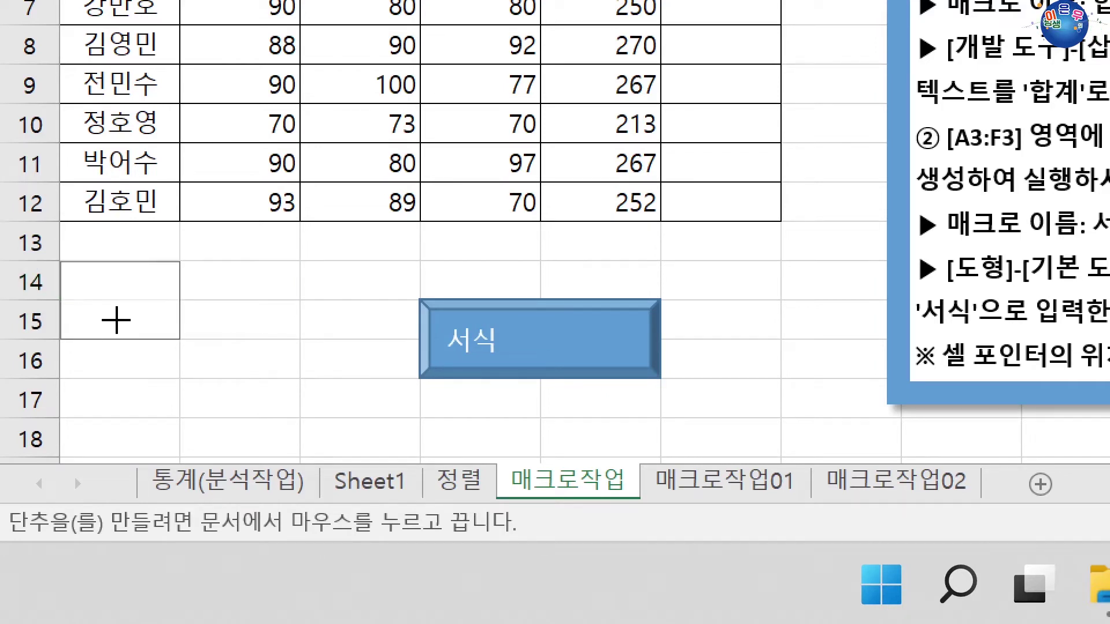
pyautogui.click(116, 320)
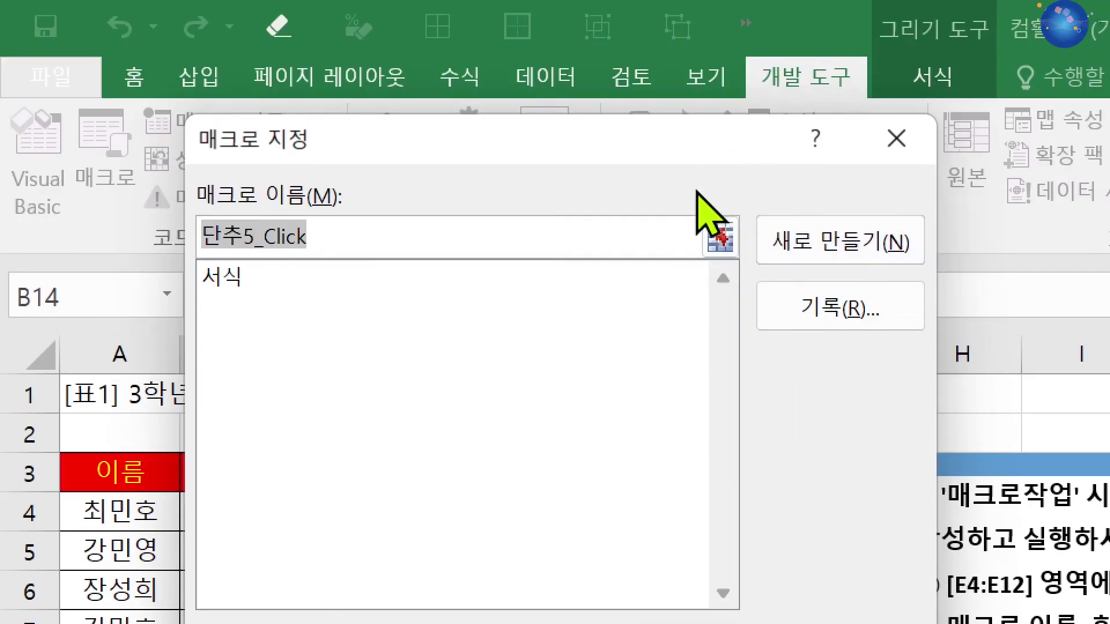
# Step: Name the new button's macro 합계2 and start recording it in the current workbook
pyautogui.write('합')
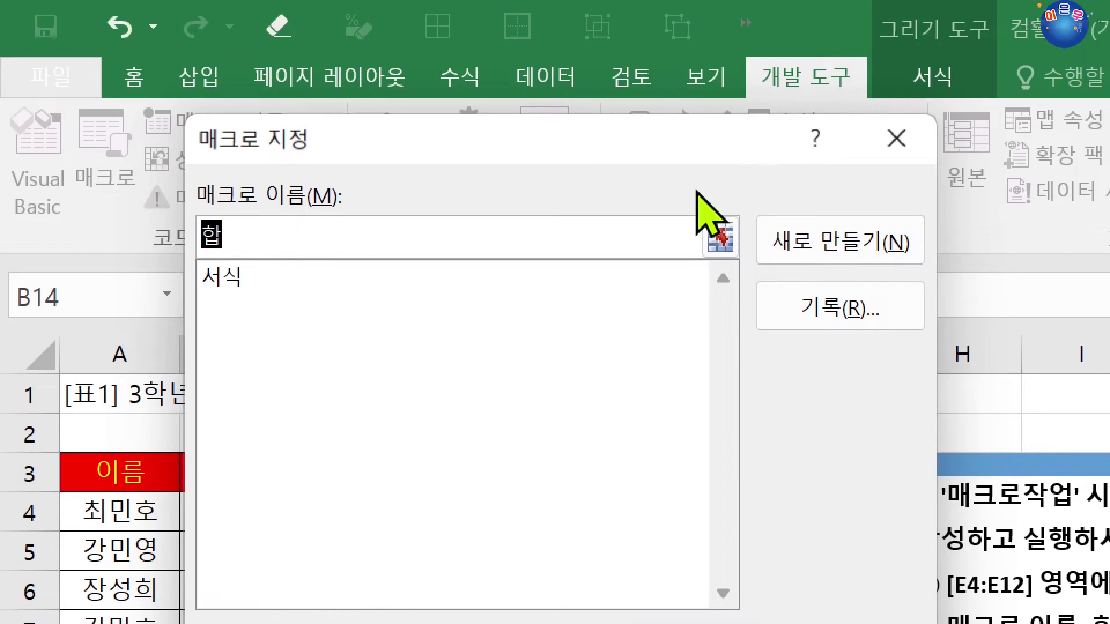
pyautogui.write('계2')
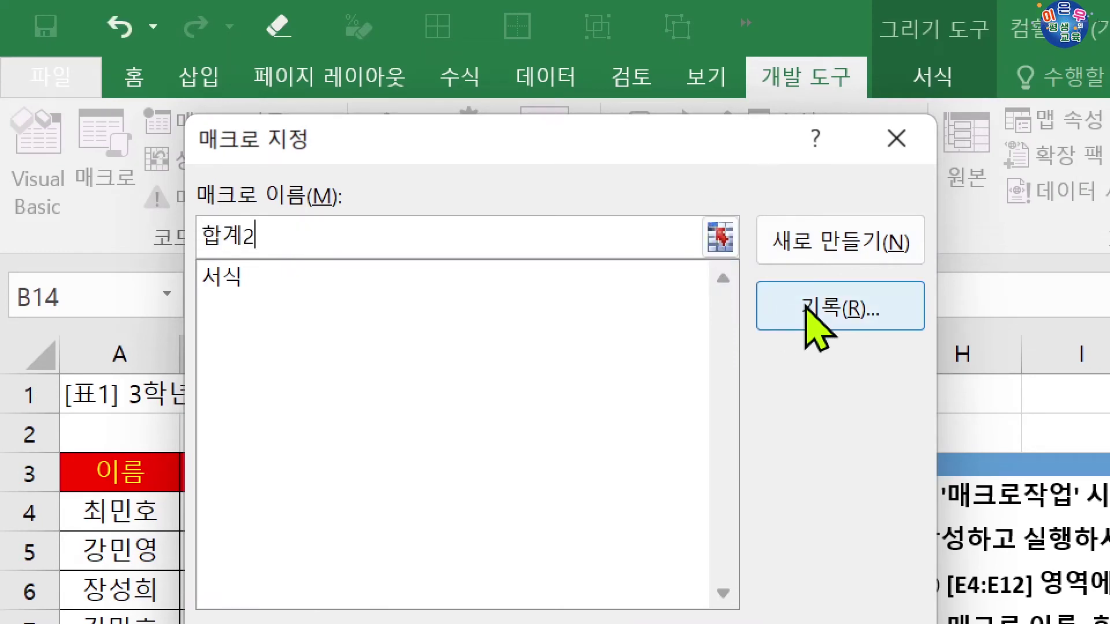
pyautogui.click(805, 308)
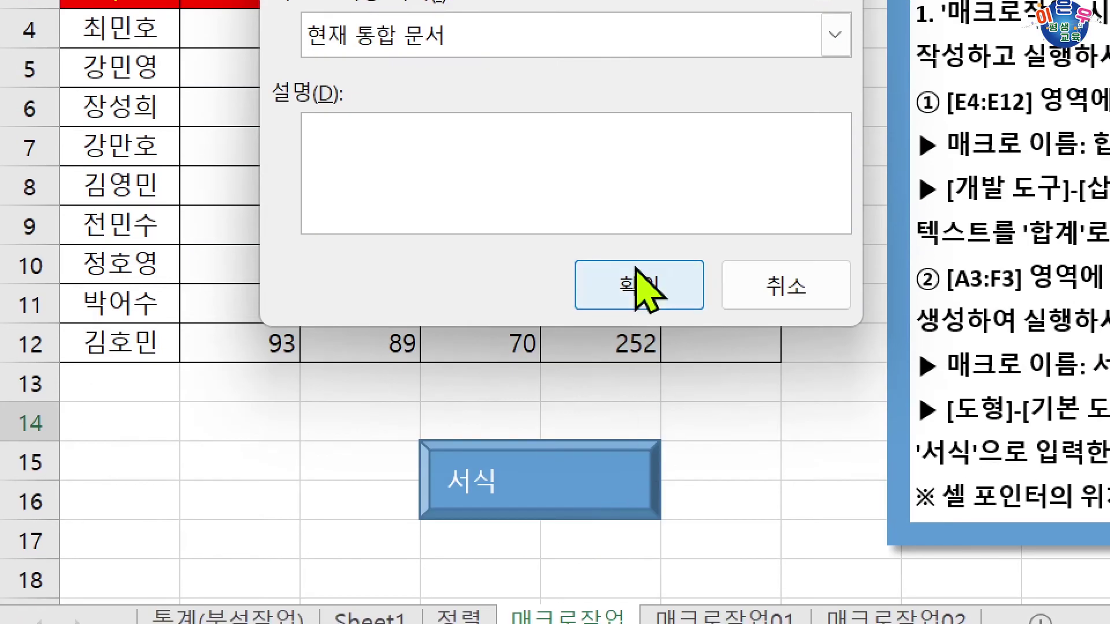
pyautogui.click(640, 280)
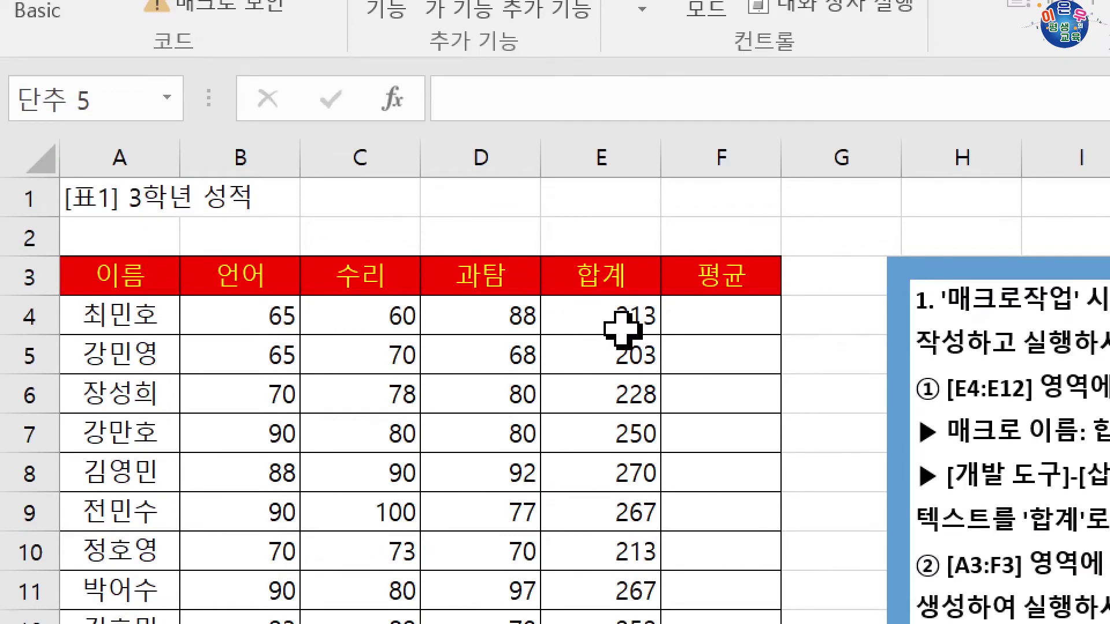
# Step: Enter the formula =B4+C4+D4 in cell E4 for the first student's total
pyautogui.click(615, 318)
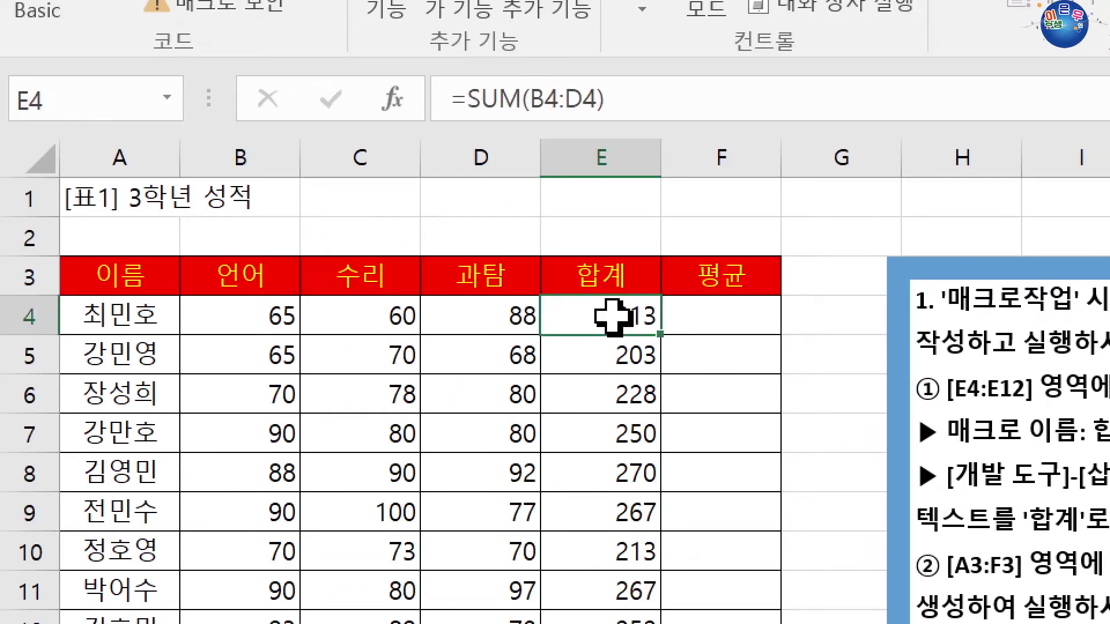
pyautogui.write('=')
pyautogui.click(260, 317)
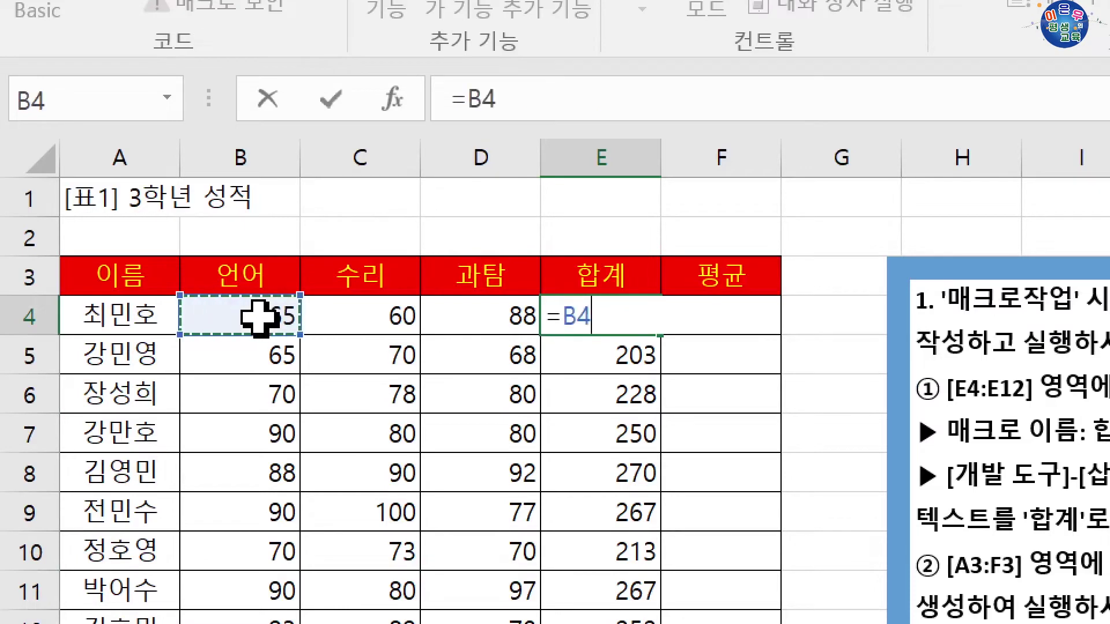
pyautogui.write('+')
pyautogui.click(304, 314)
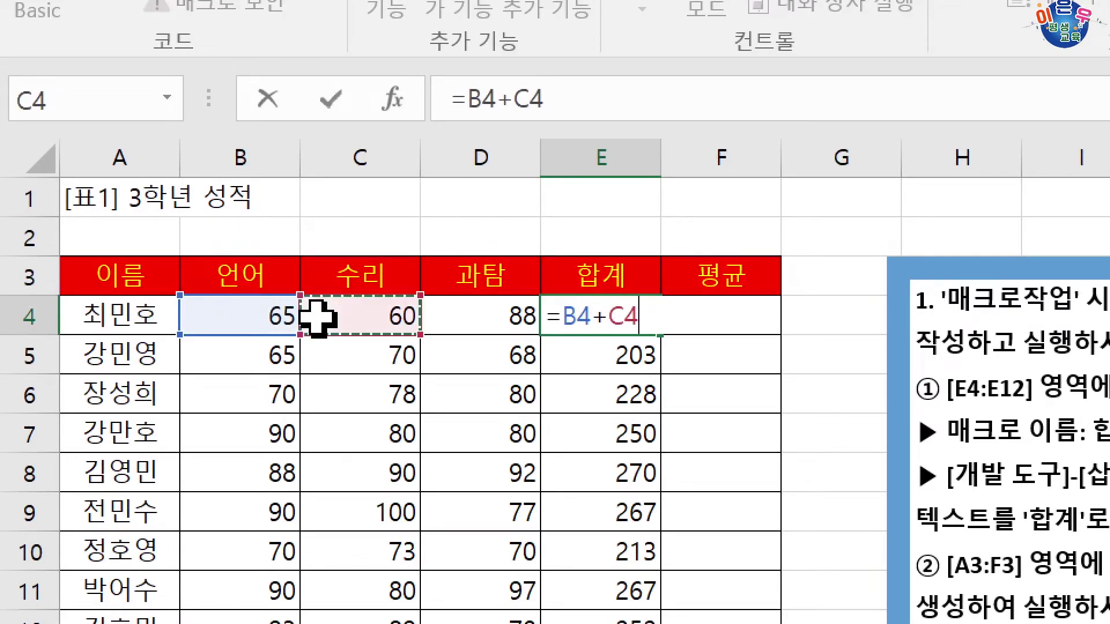
pyautogui.write('+')
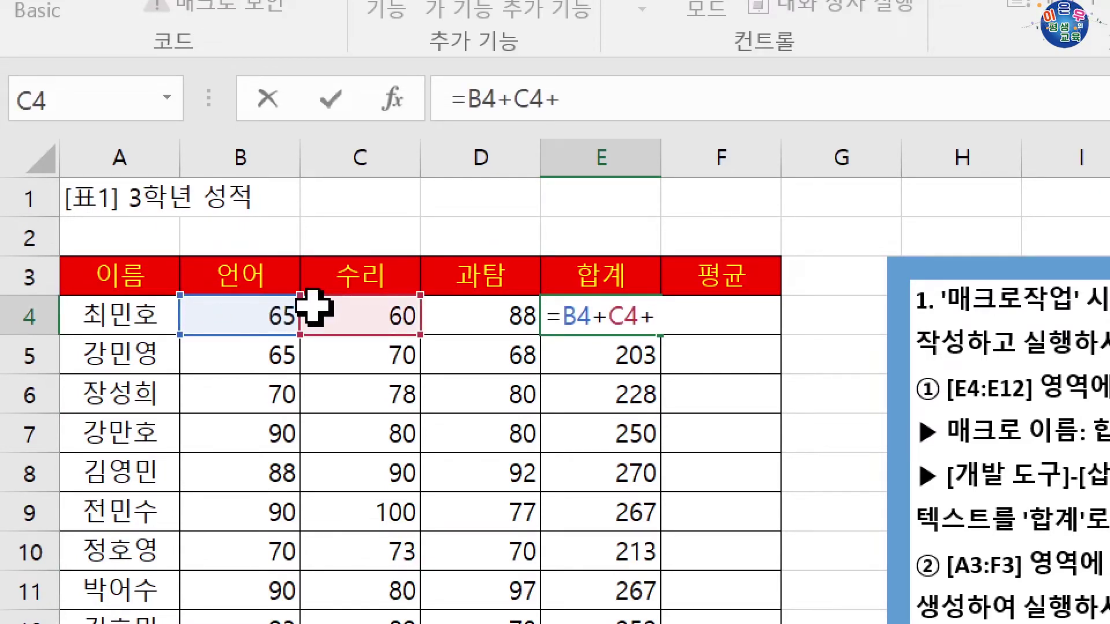
pyautogui.click(431, 319)
pyautogui.press('Return')
# Step: Fill the E4 formula down through E12 and stop the macro recording with C14 selected
pyautogui.click(617, 305)
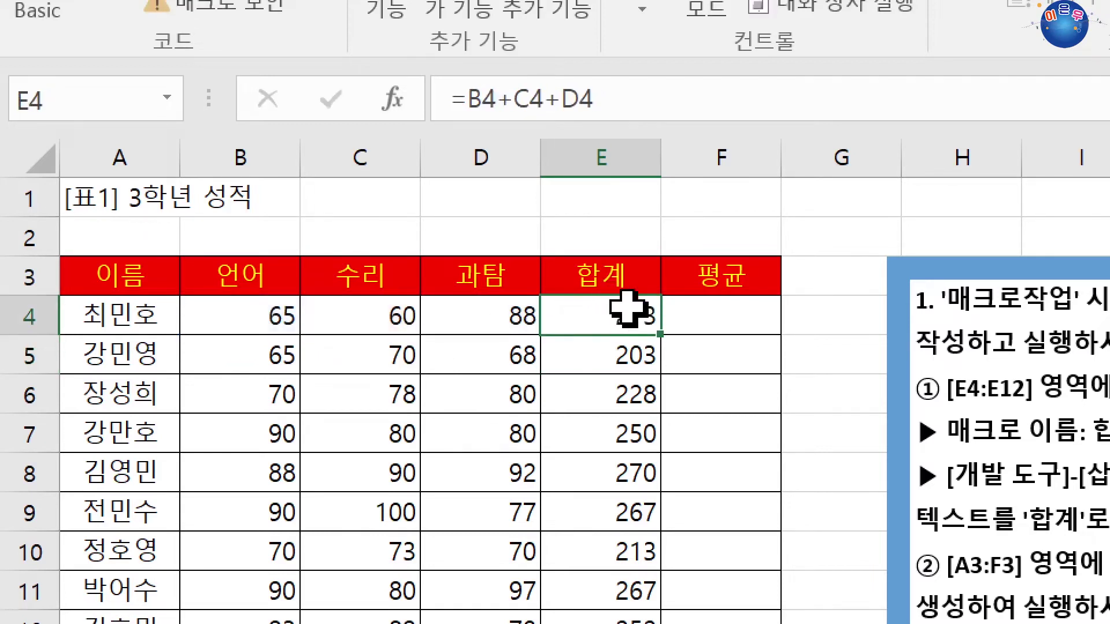
pyautogui.moveTo(661, 338); pyautogui.dragTo(667, 623)
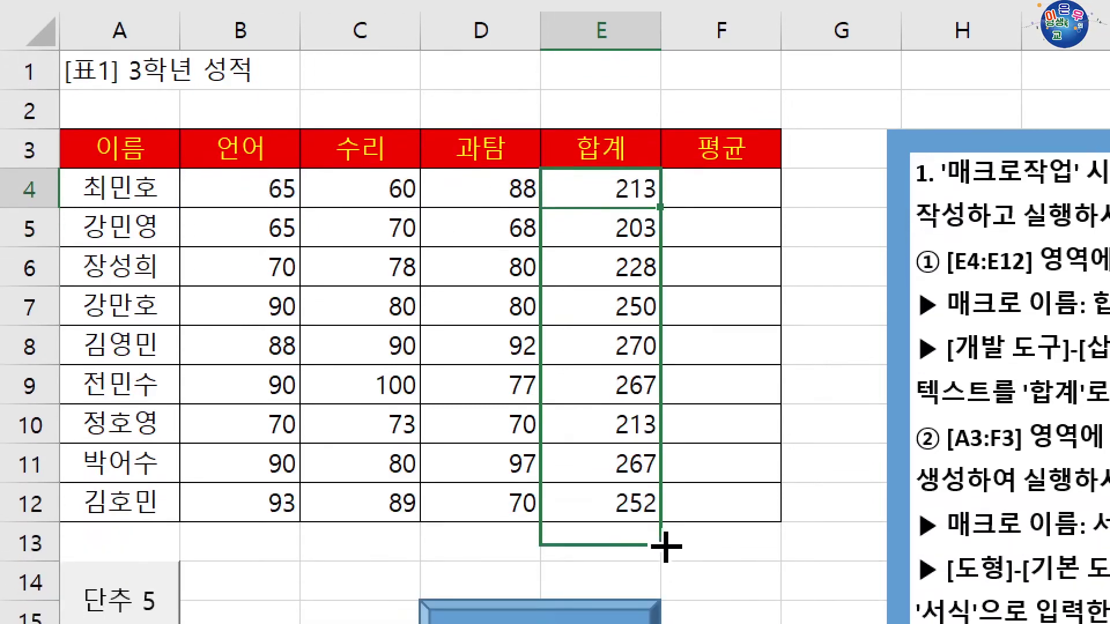
pyautogui.moveTo(666, 546); pyautogui.dragTo(664, 512)
pyautogui.click(324, 564)
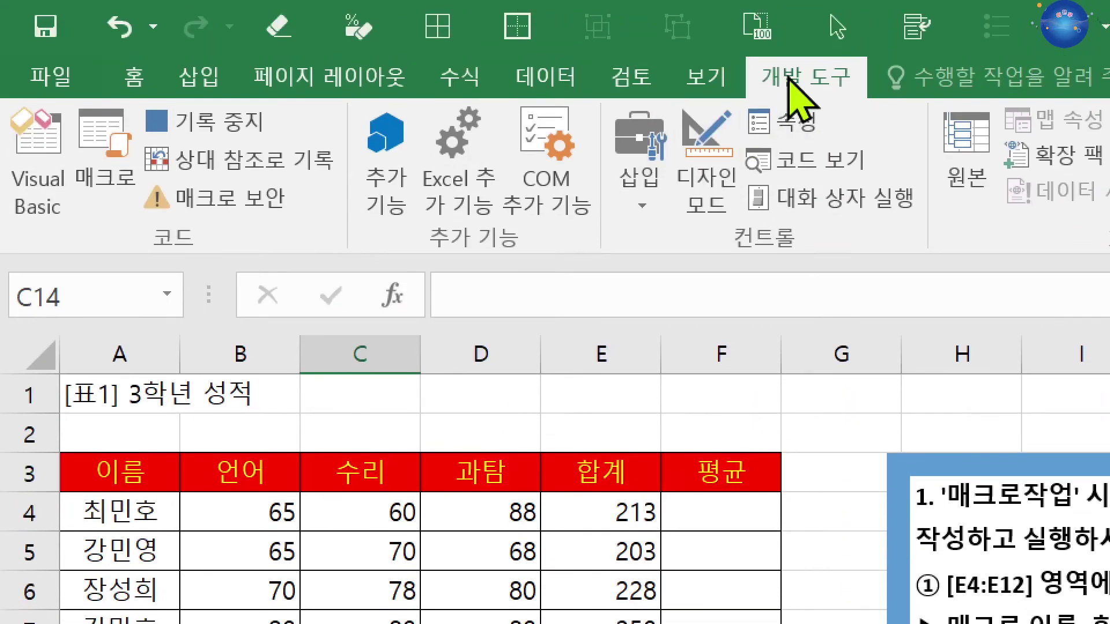
pyautogui.click(232, 132)
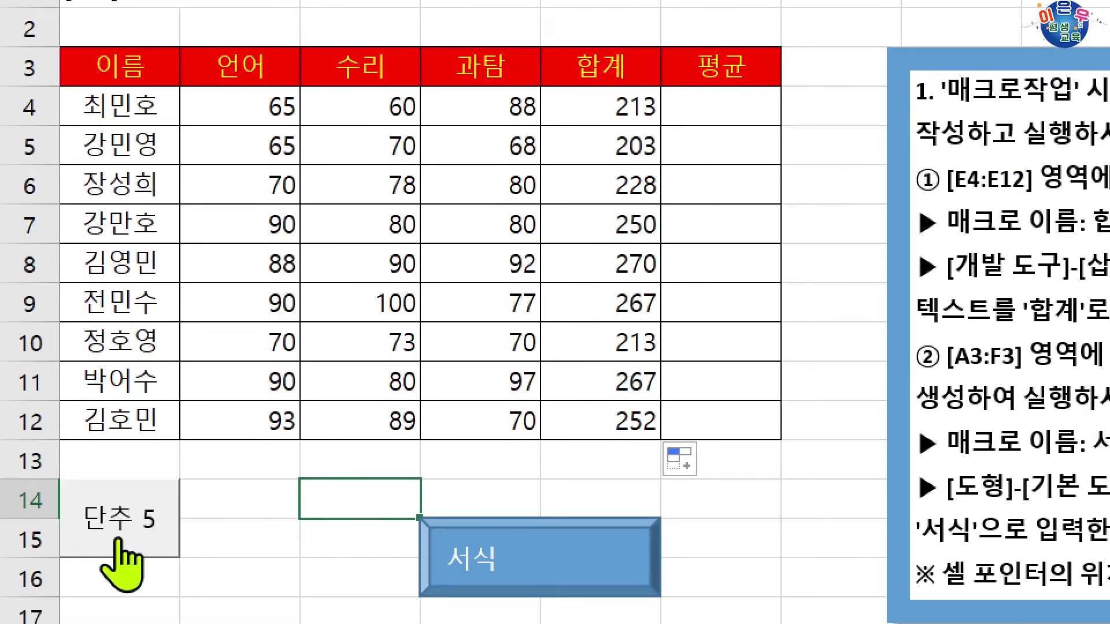
# Step: Clear the totals in E4:E12 and run the 합계2 macro from the new button to refill them
pyautogui.moveTo(640, 105); pyautogui.dragTo(628, 414)
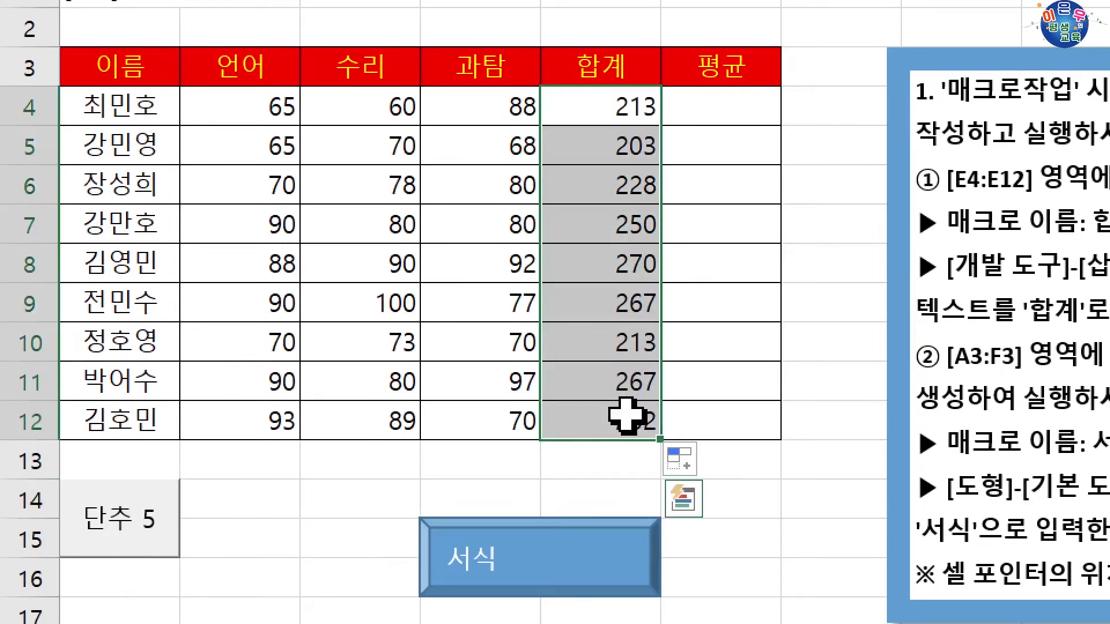
pyautogui.press('Delete')
pyautogui.click(251, 525)
pyautogui.click(137, 543)
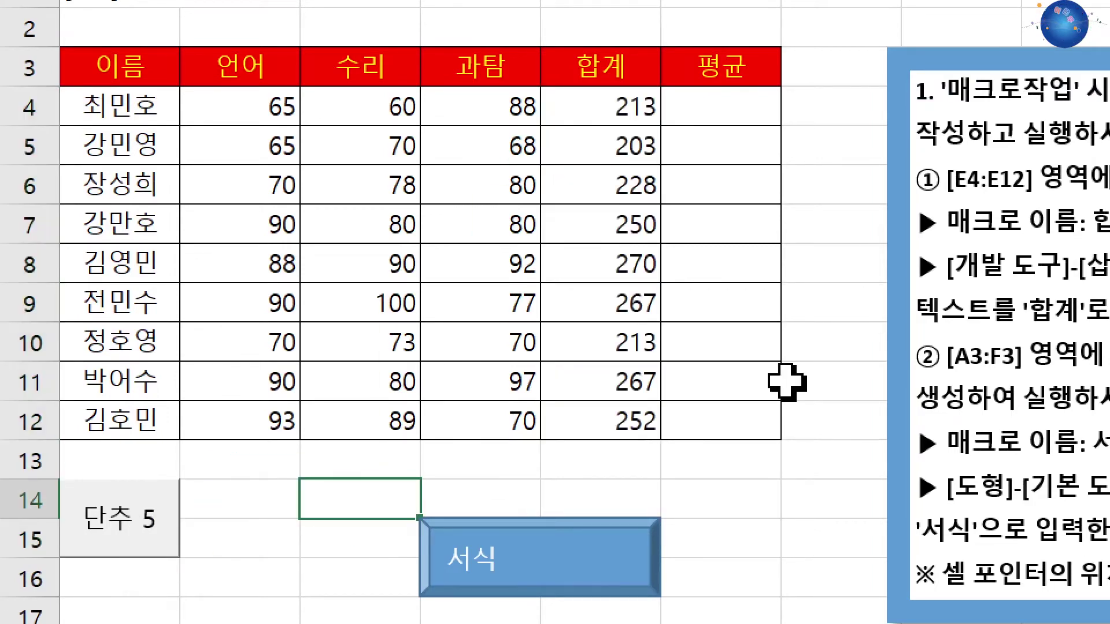
pyautogui.click(608, 92)
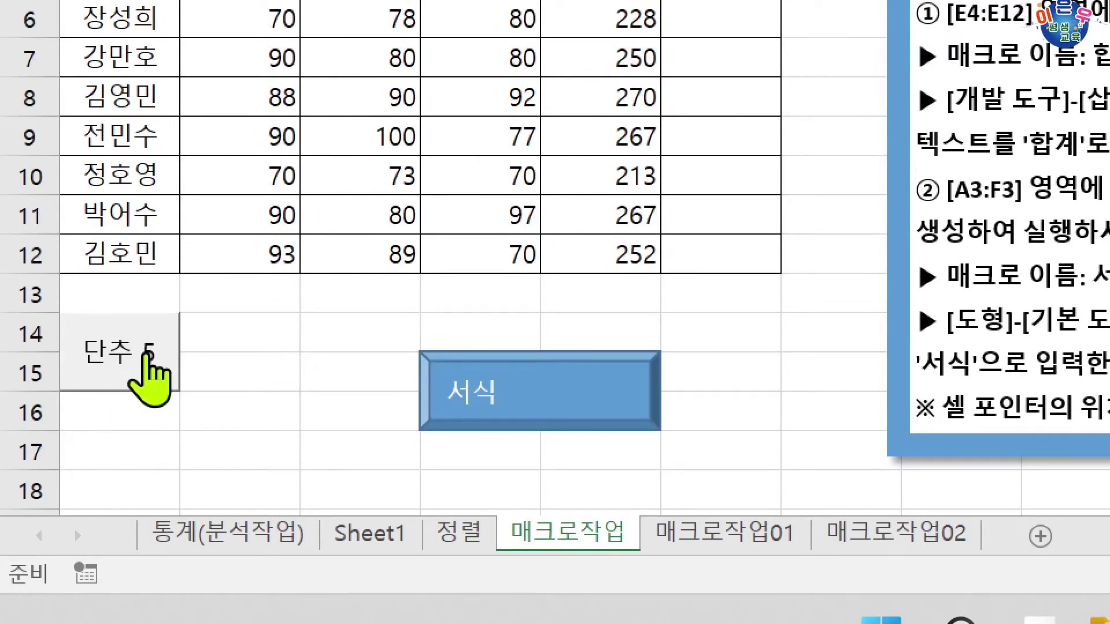
# Step: Widen the new button so that it spans columns A and B
pyautogui.rightClick(148, 356)
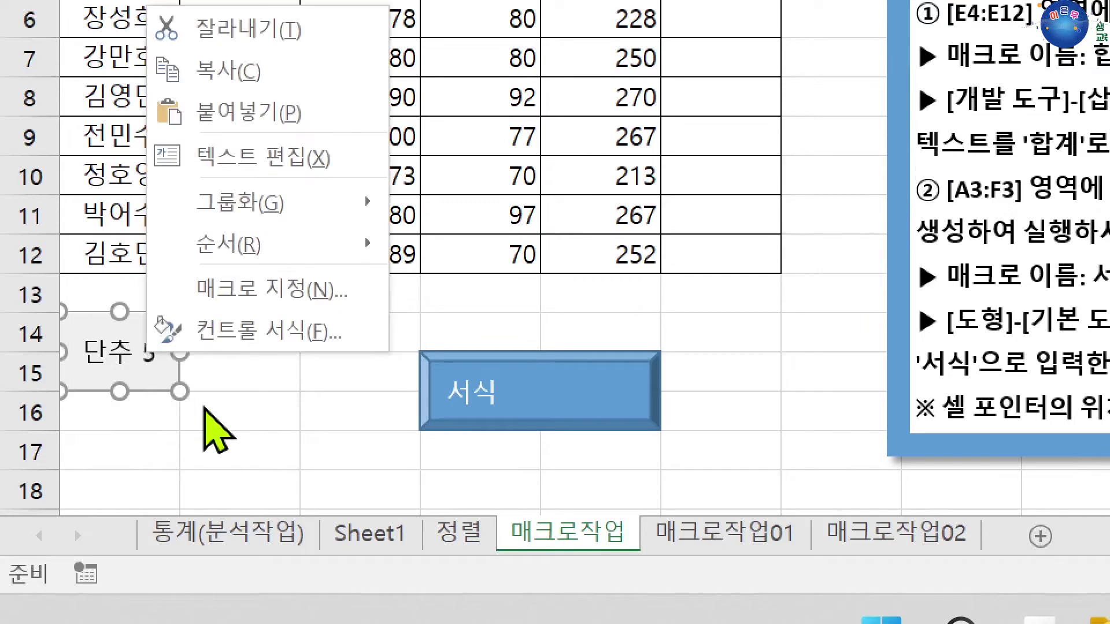
pyautogui.click(181, 394)
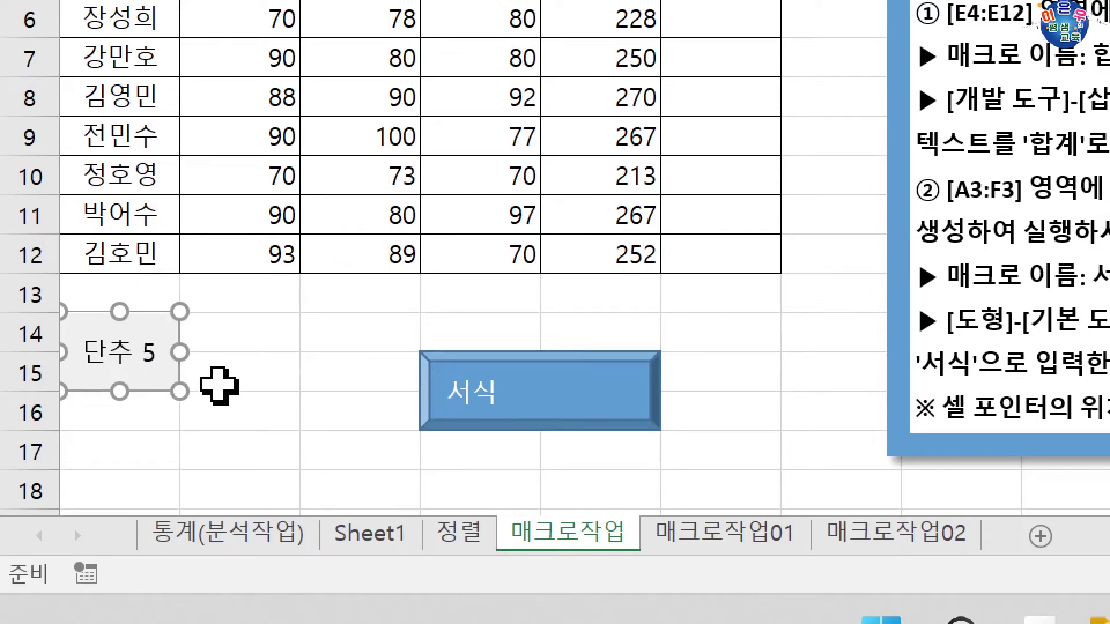
pyautogui.moveTo(185, 393); pyautogui.dragTo(290, 392)
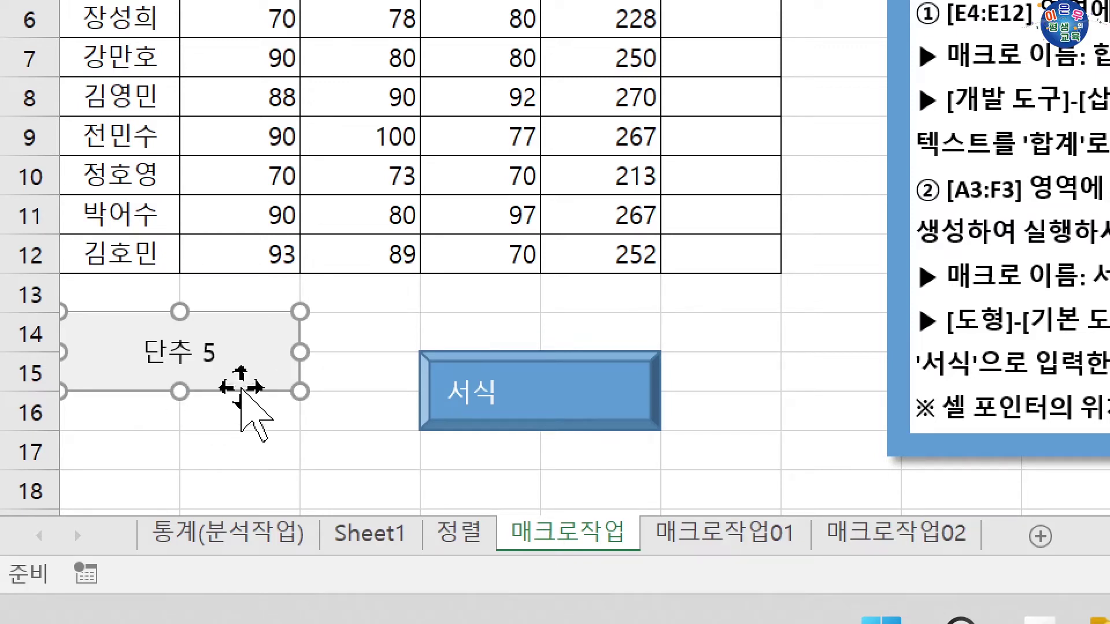
pyautogui.press('Escape')
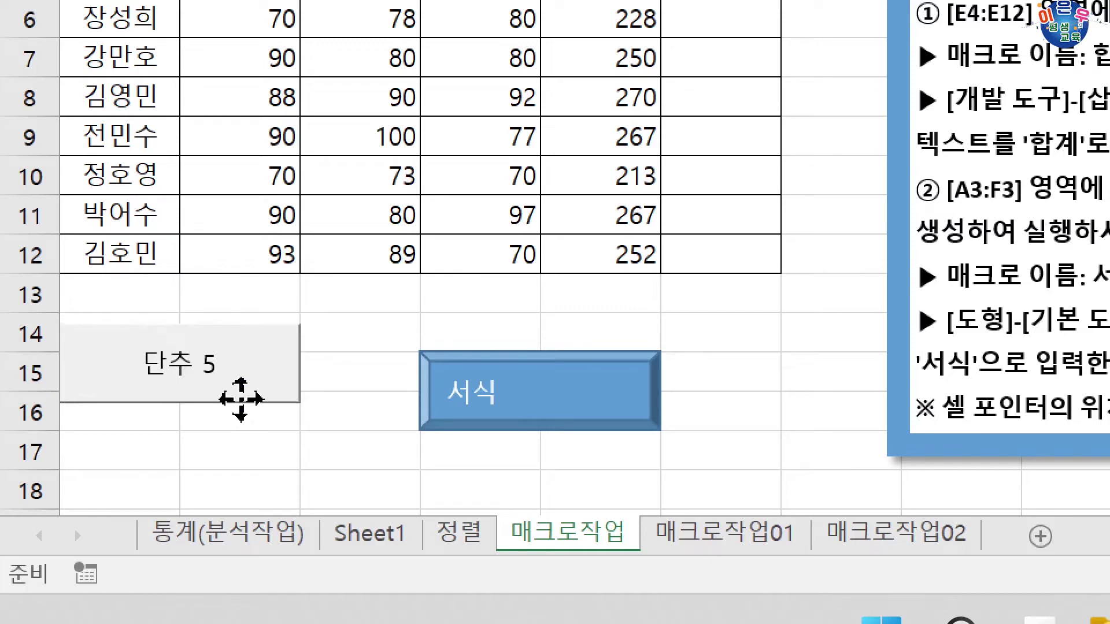
# Step: Move the new button down to A15:B16 so that it lines up with the 서식 bevel shape, and deselect it
pyautogui.moveTo(241, 409); pyautogui.dragTo(228, 429)
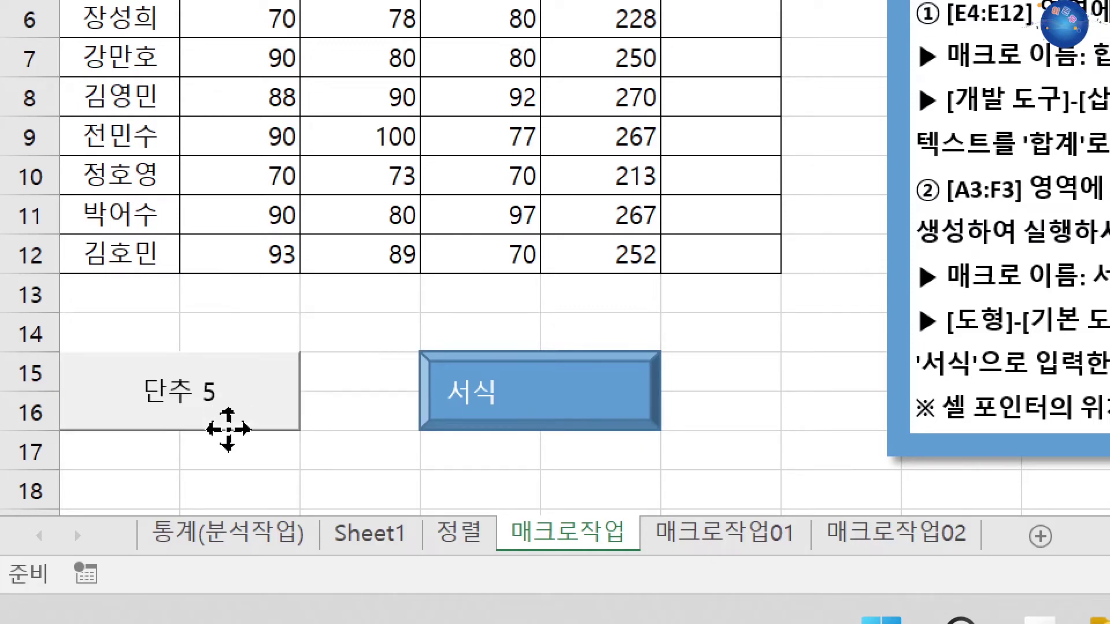
pyautogui.moveTo(228, 428); pyautogui.dragTo(225, 435)
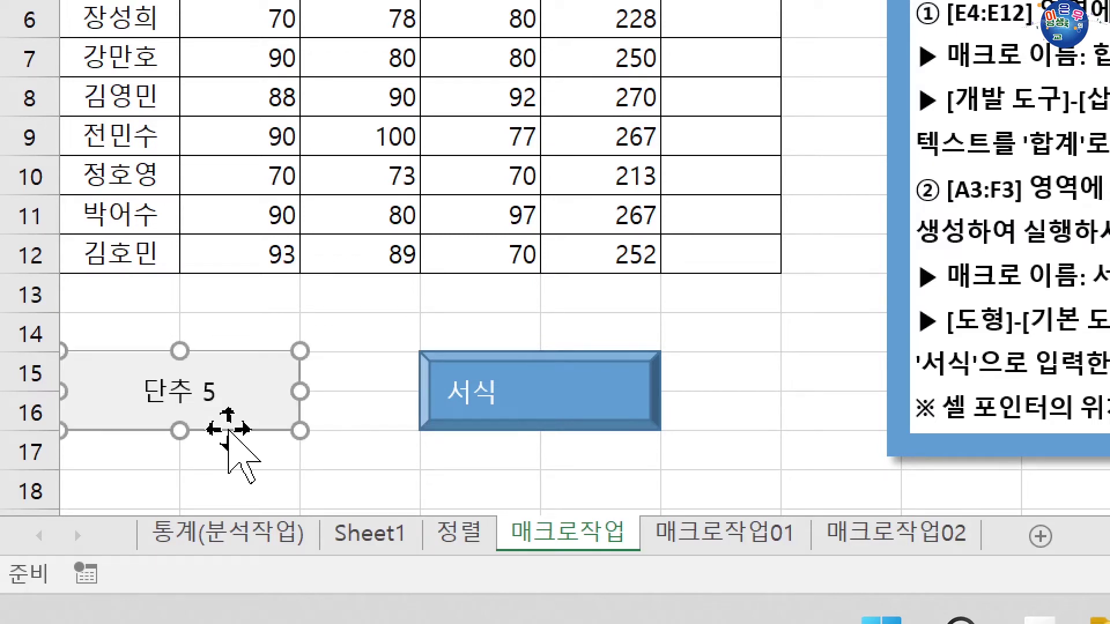
pyautogui.click(410, 451)
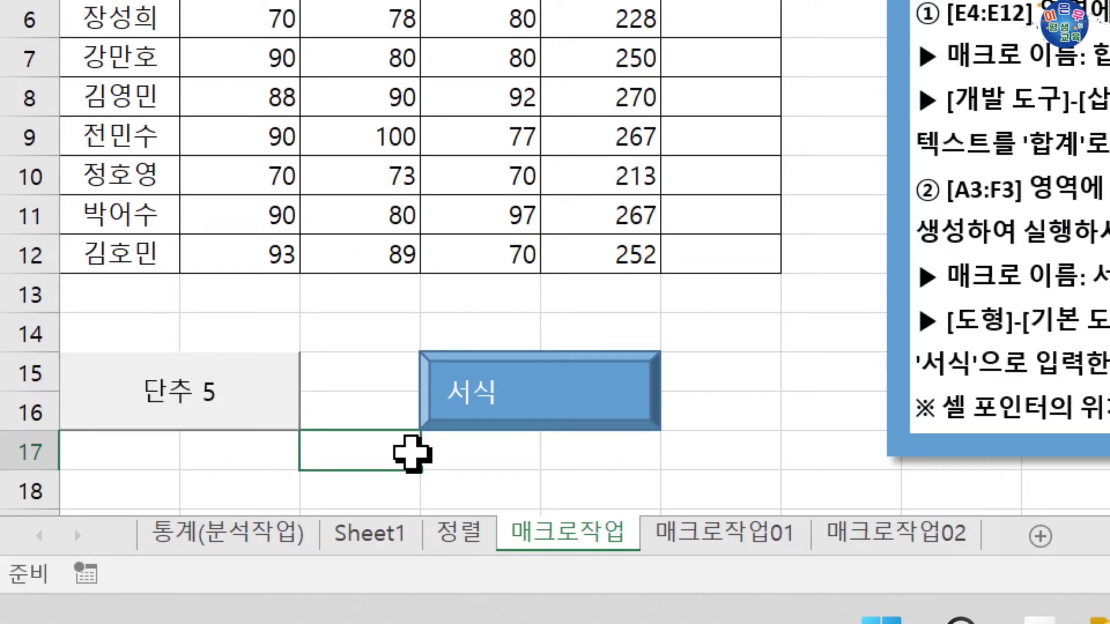
# Step: Change the new button's label to 합계2 and finish the text editing
pyautogui.rightClick(198, 394)
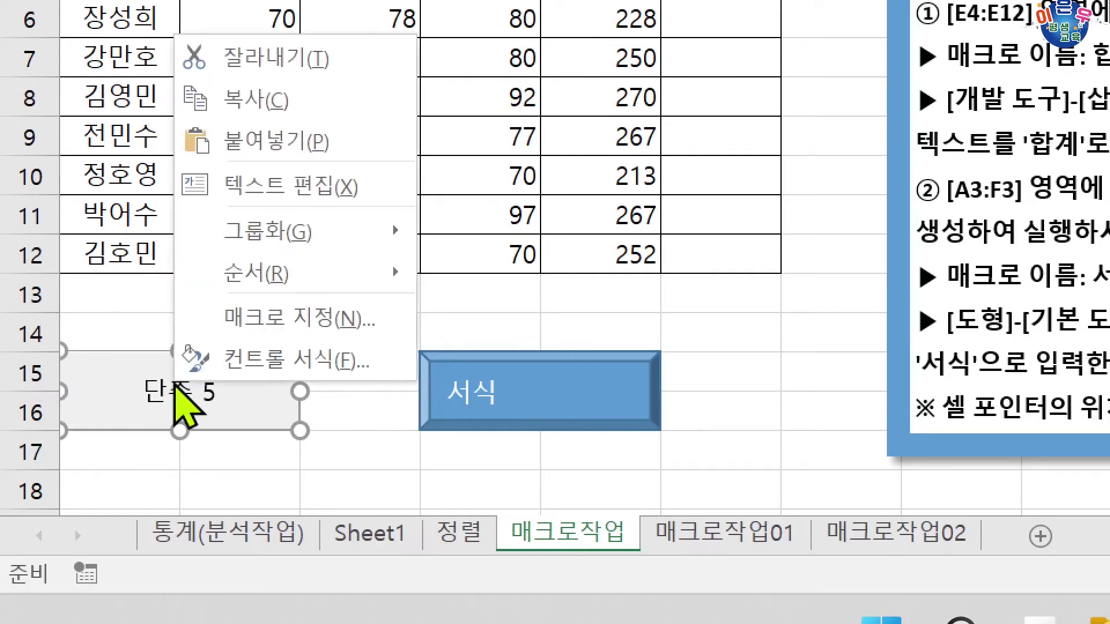
pyautogui.press('Escape')
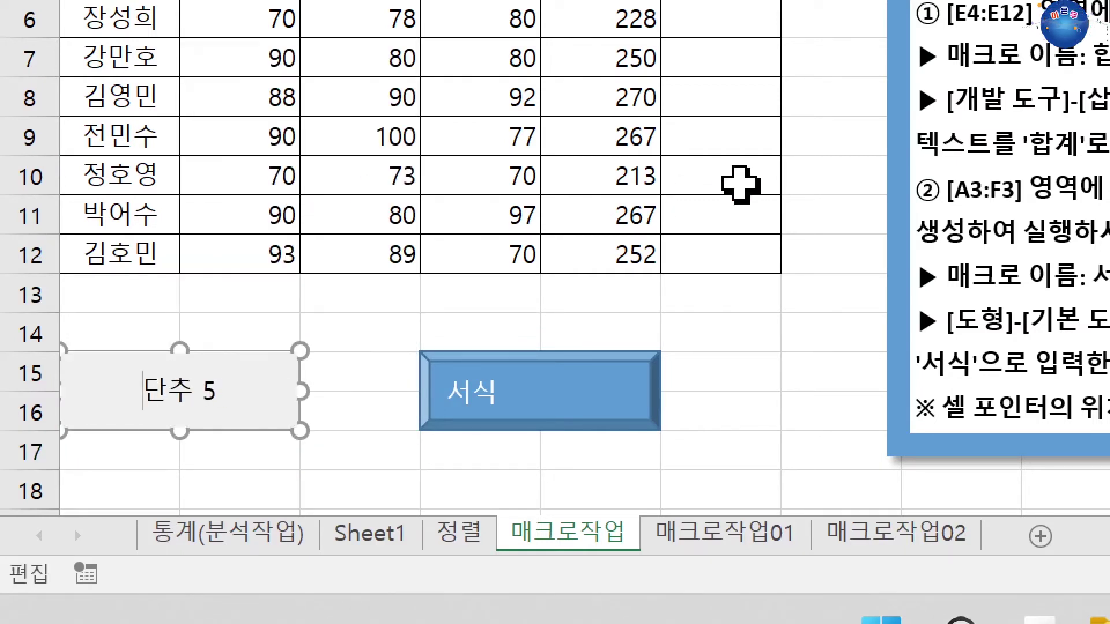
pyautogui.press('Delete')
pyautogui.press('Delete')
pyautogui.press('Delete')
pyautogui.write('합ㄱ')
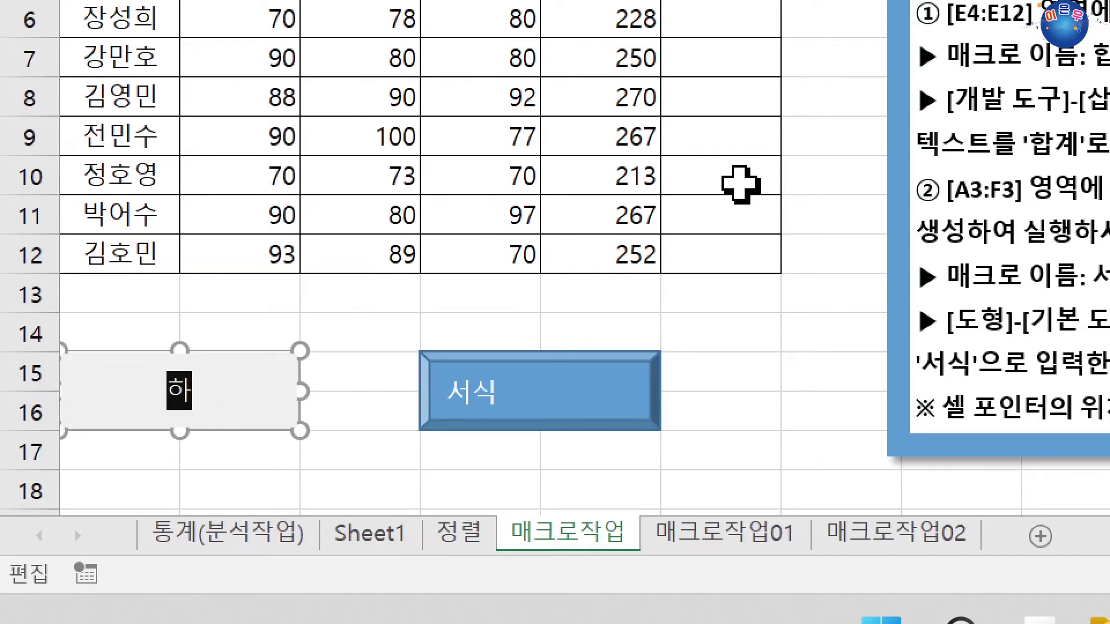
pyautogui.write('2')
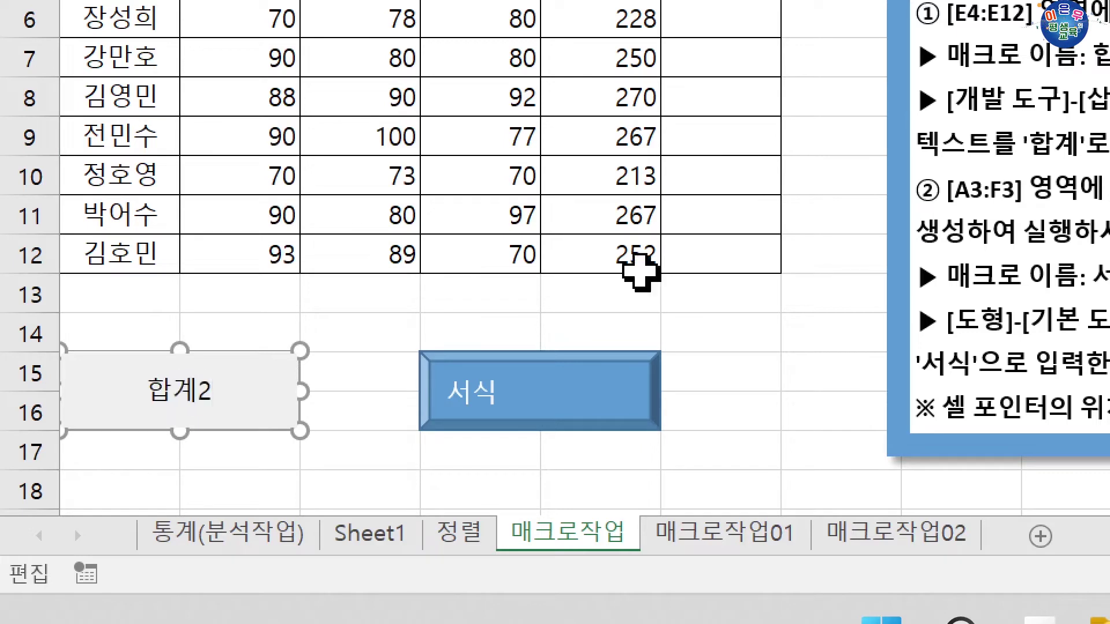
pyautogui.click(751, 367)
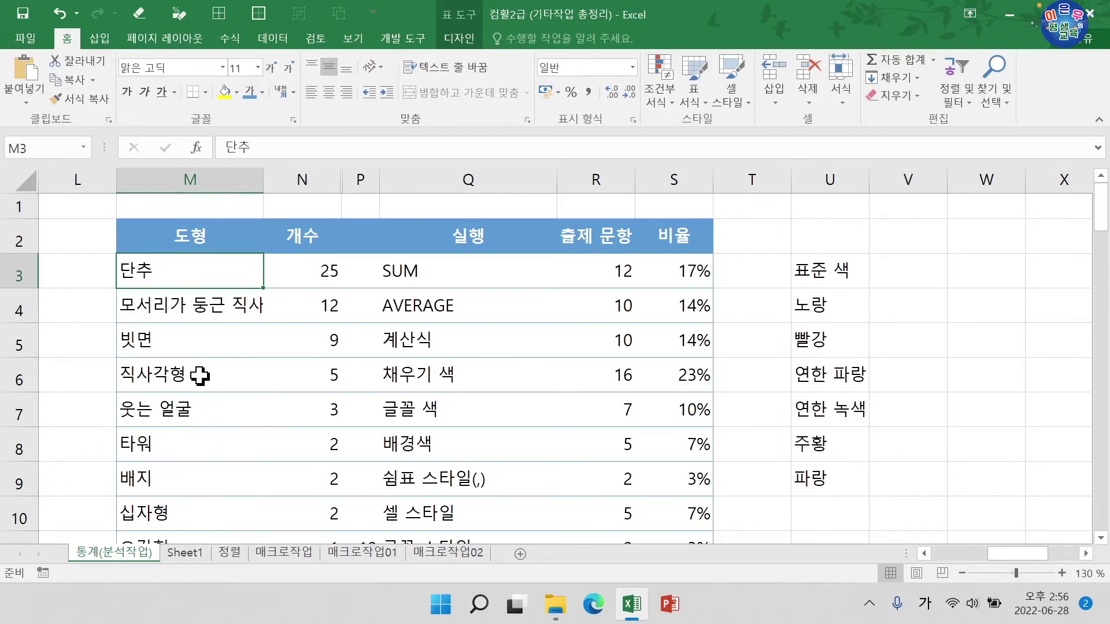
# Step: Examine where the basic shapes and the form control button are offered for insertion, leaving the 통계(분석작업) sheet unchanged
pyautogui.click(103, 41)
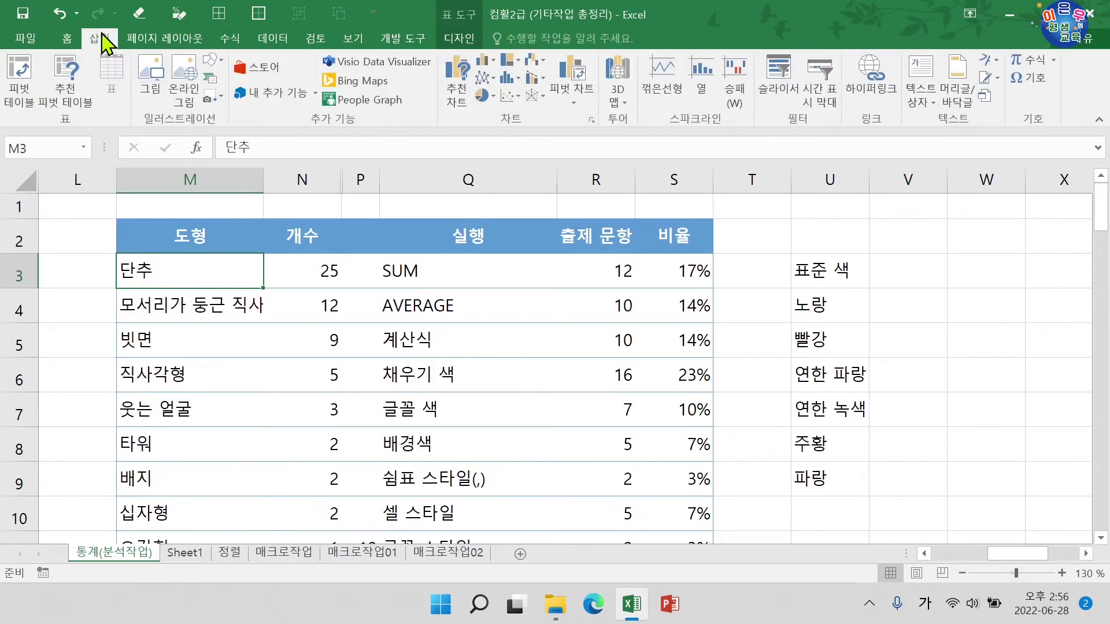
pyautogui.click(217, 64)
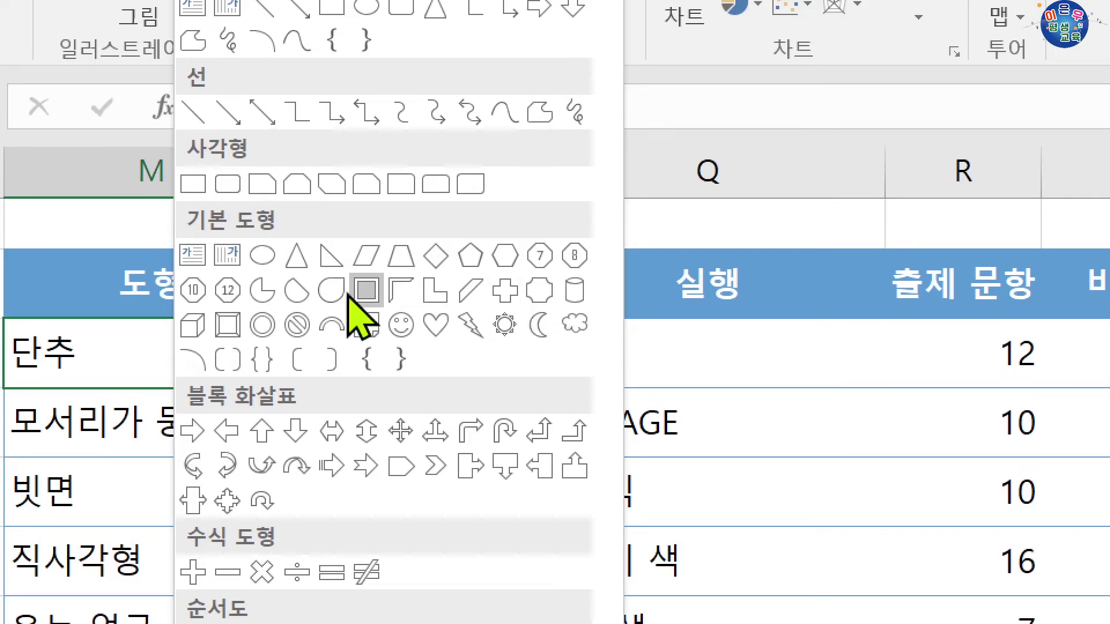
pyautogui.press('Escape')
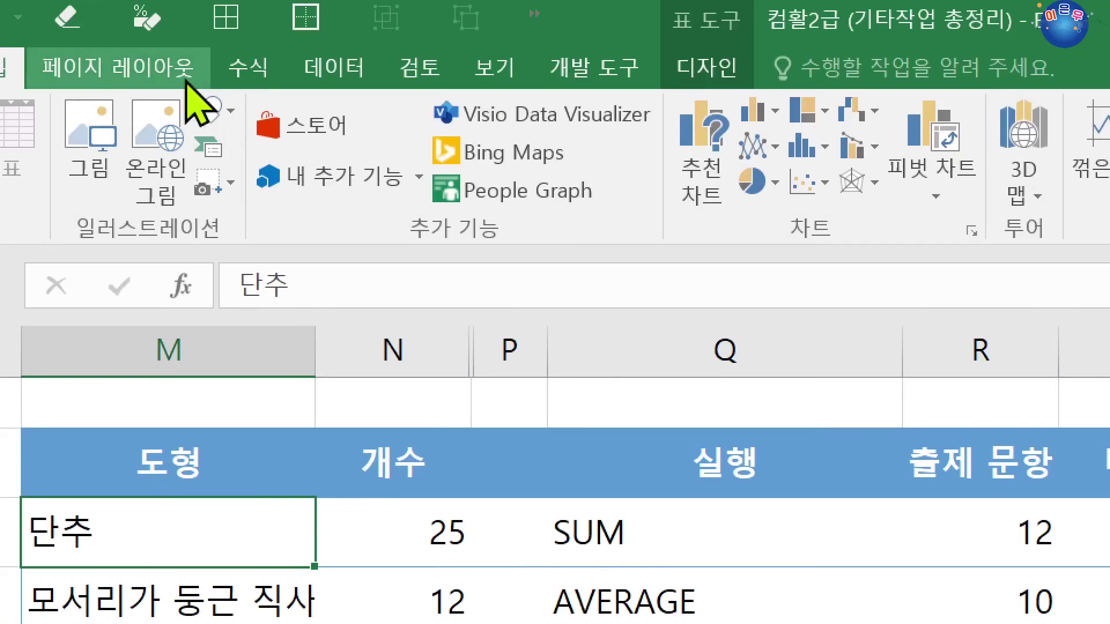
pyautogui.click(707, 81)
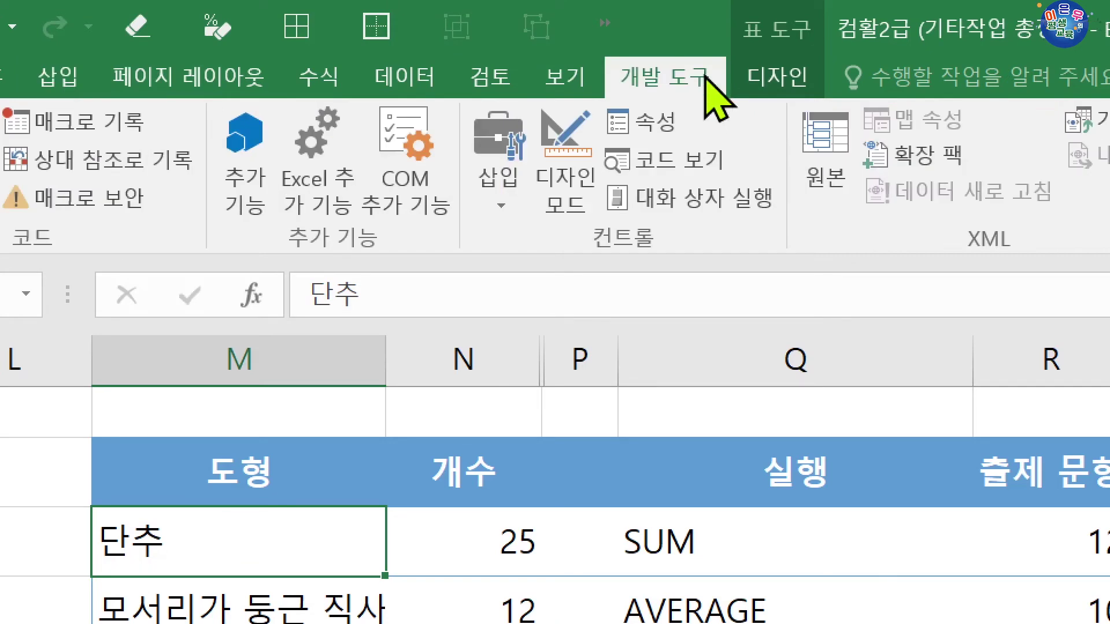
pyautogui.click(511, 157)
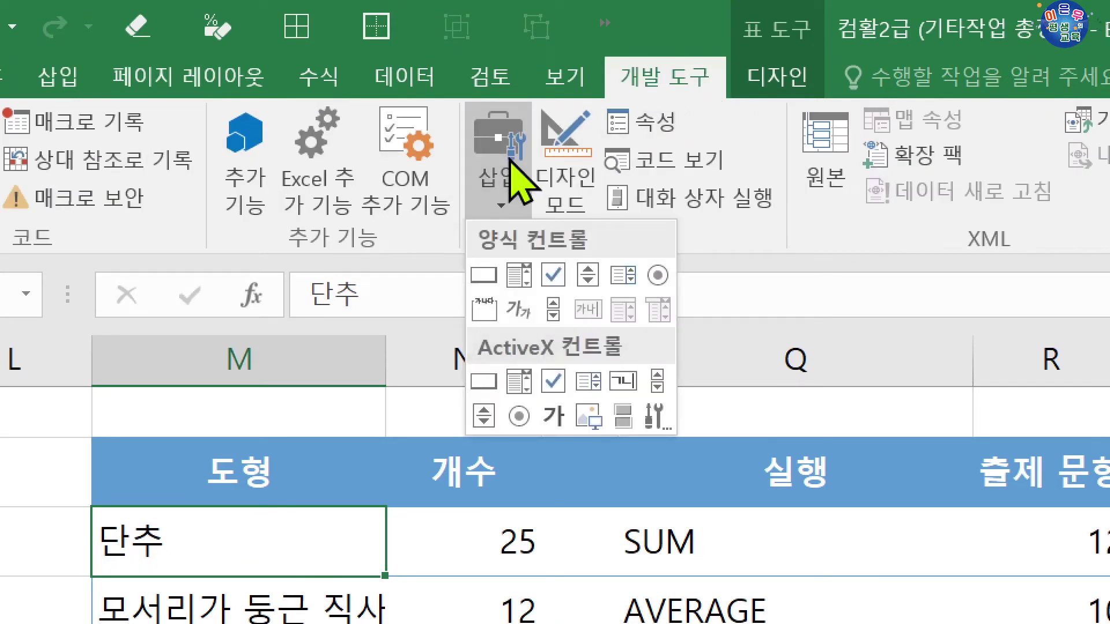
pyautogui.click(484, 275)
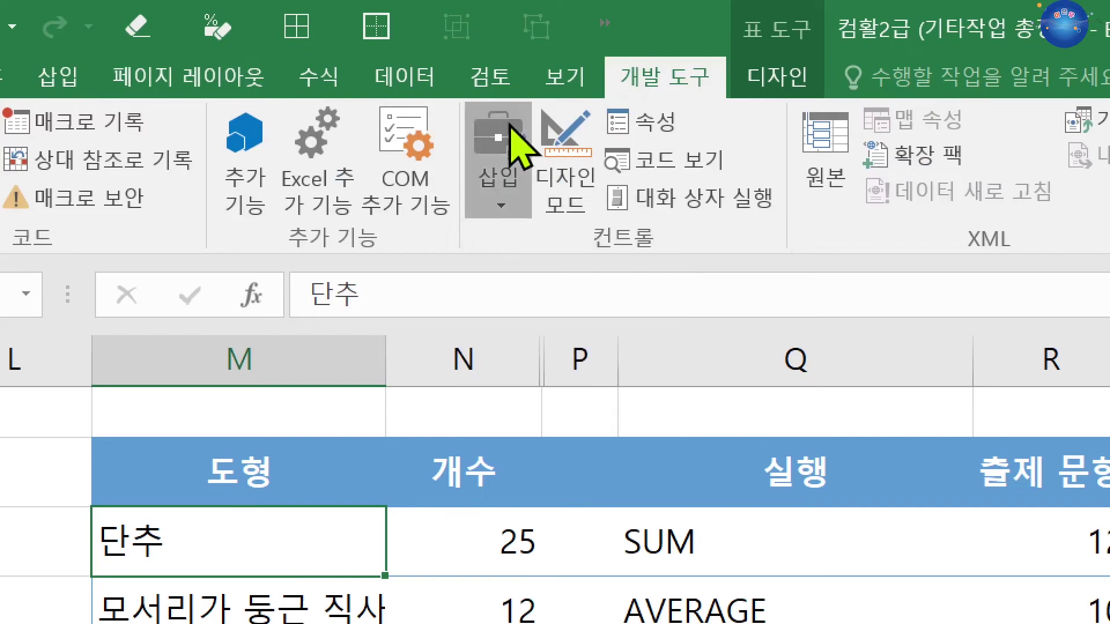
# Step: Review the shapes listed in the 도형 column and the SUM, AVERAGE and 계산식 entries in the 실행 column
pyautogui.moveTo(272, 190); pyautogui.dragTo(297, 590)
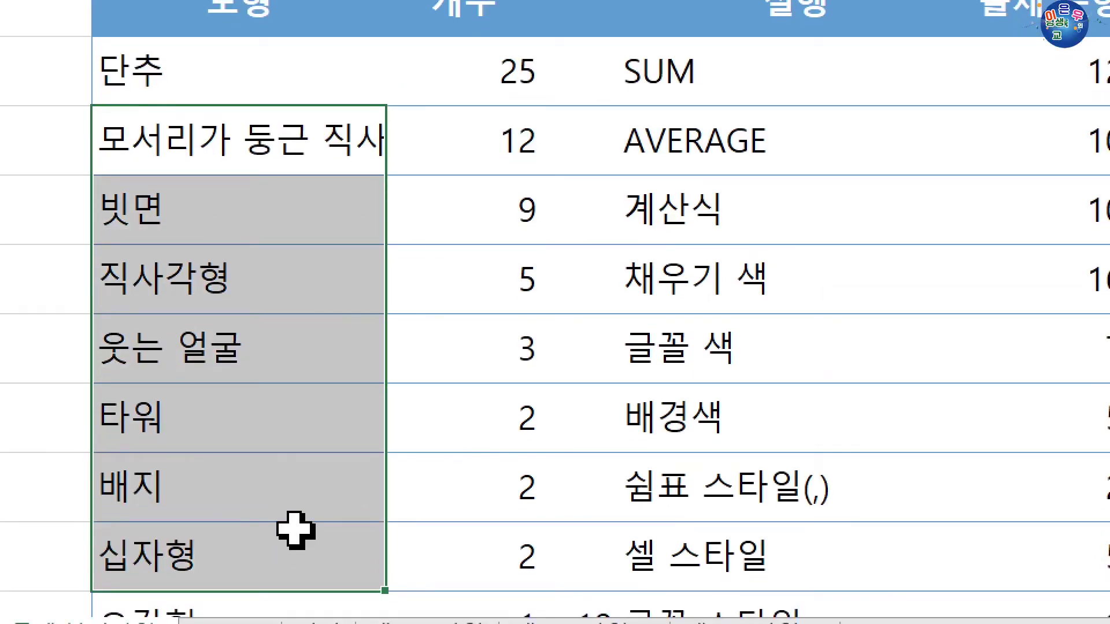
pyautogui.click(307, 145)
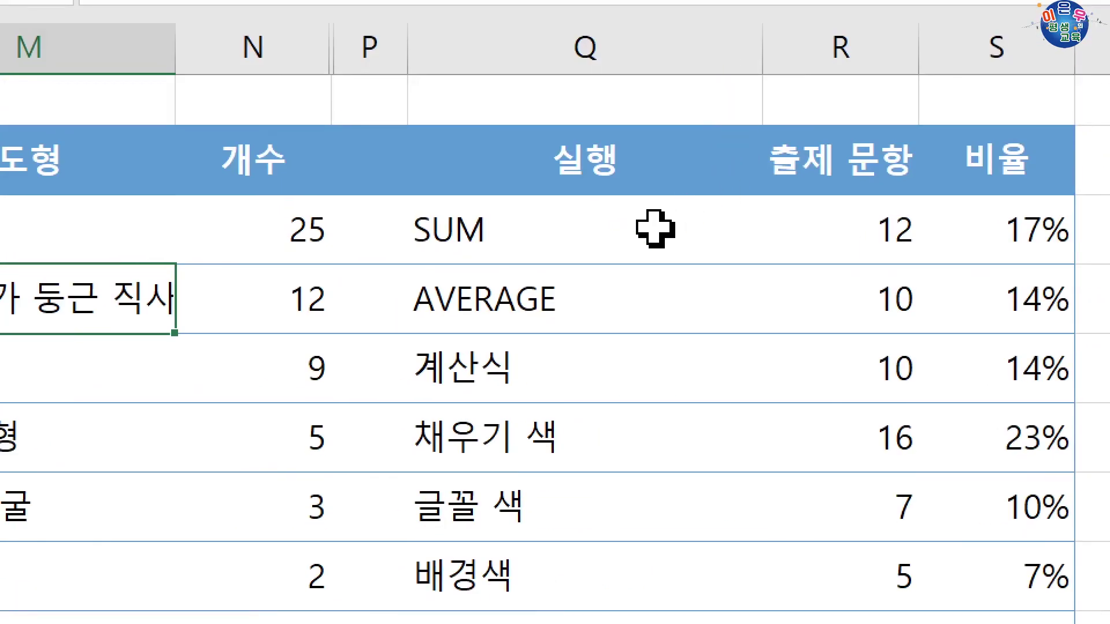
pyautogui.click(638, 89)
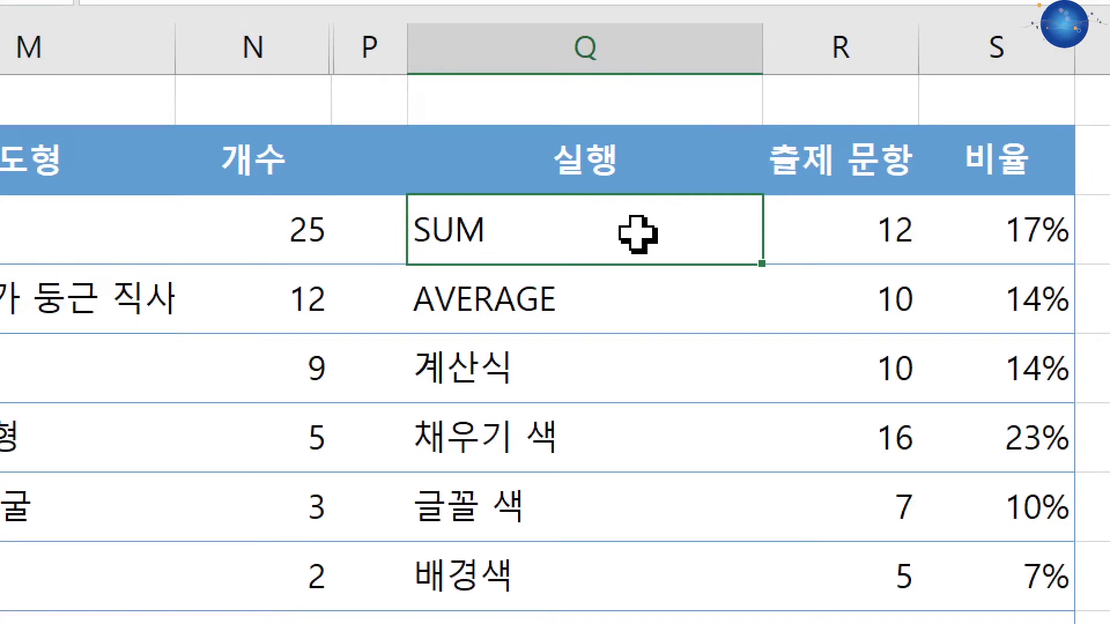
pyautogui.moveTo(619, 238); pyautogui.dragTo(623, 301)
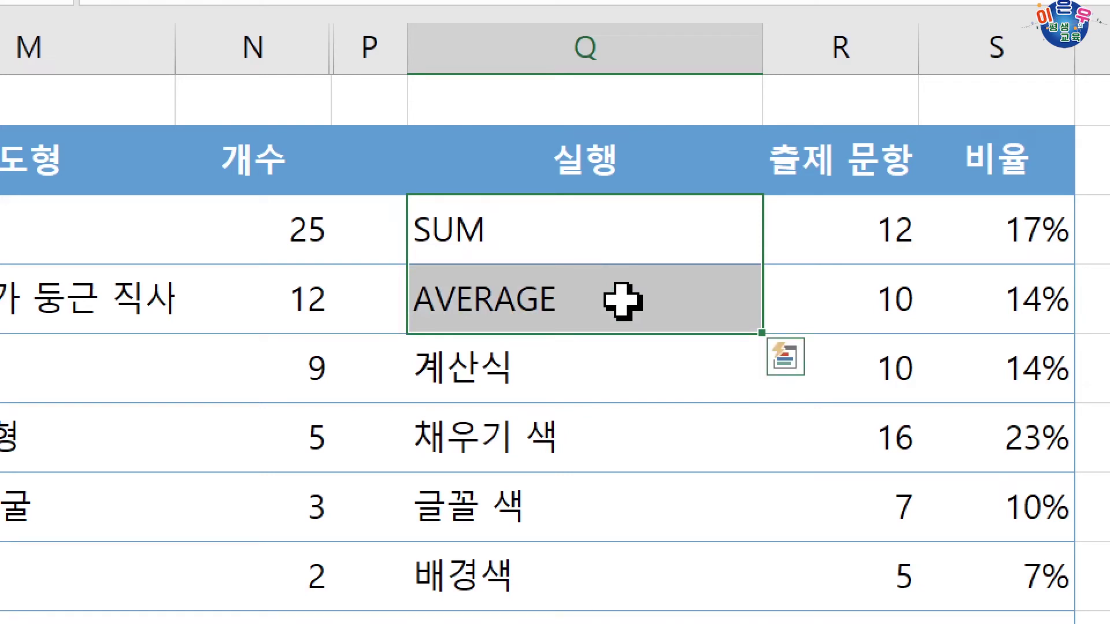
pyautogui.click(589, 224)
pyautogui.click(550, 363)
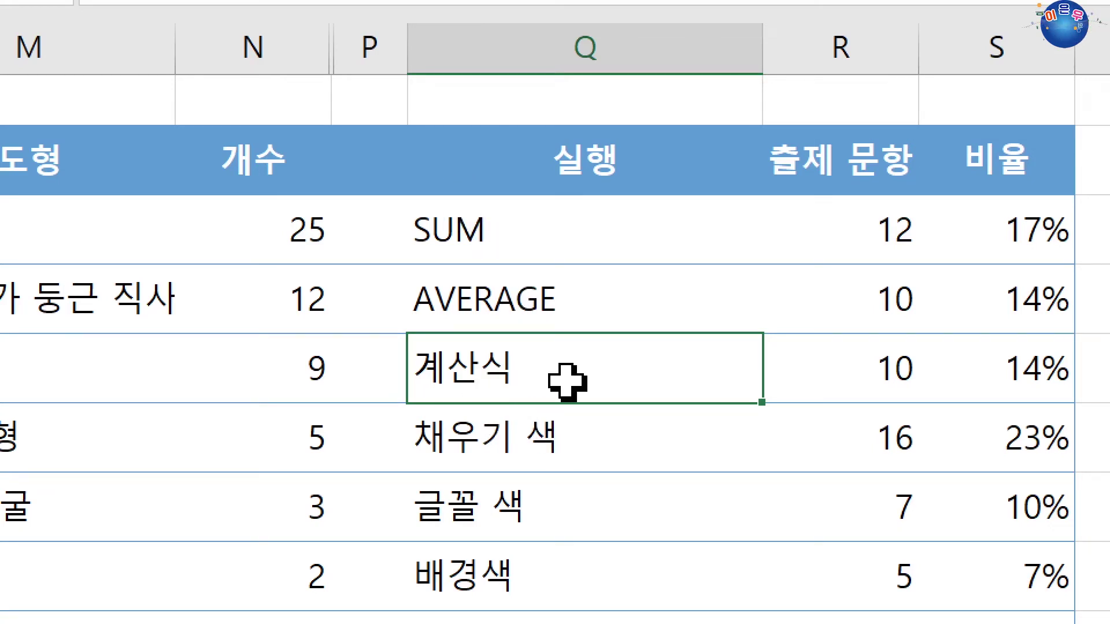
pyautogui.click(506, 220)
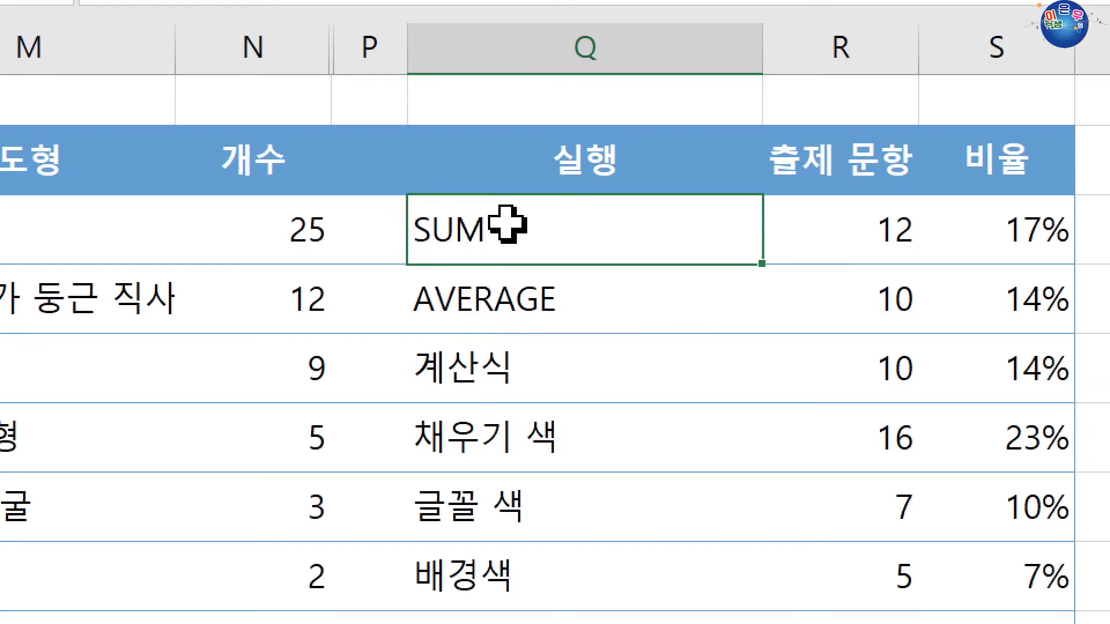
pyautogui.click(525, 389)
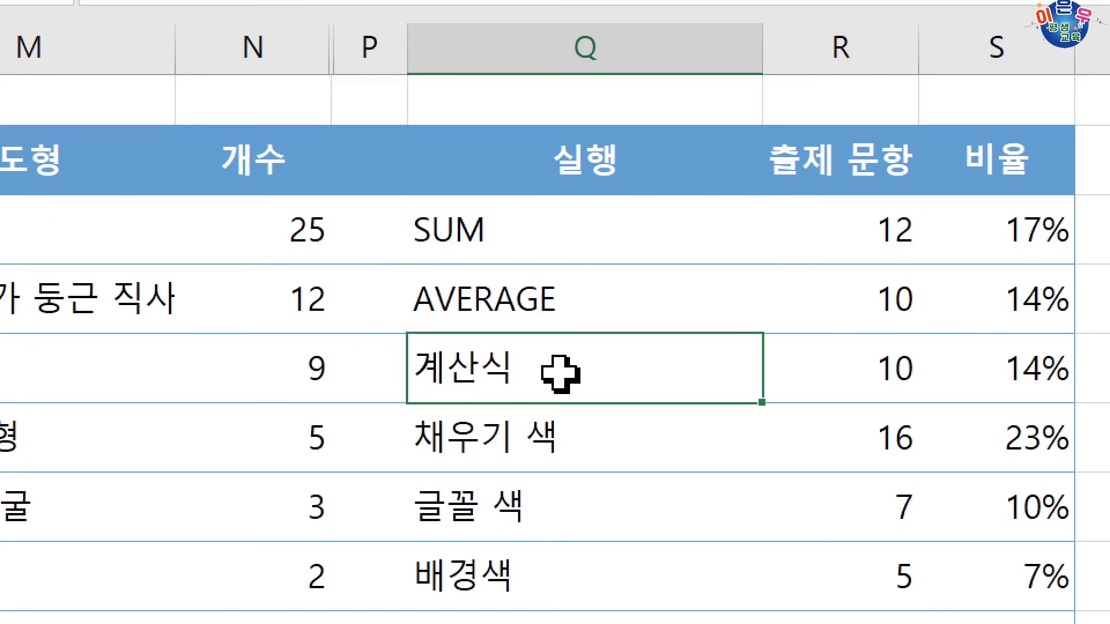